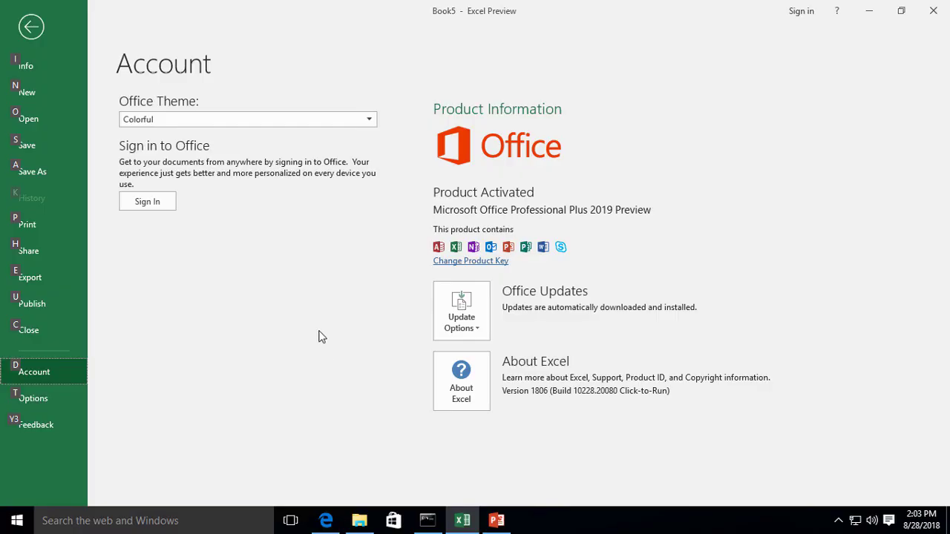
Return from the account page to the blank worksheet and look over its columns and rows.
left_click(38, 29)
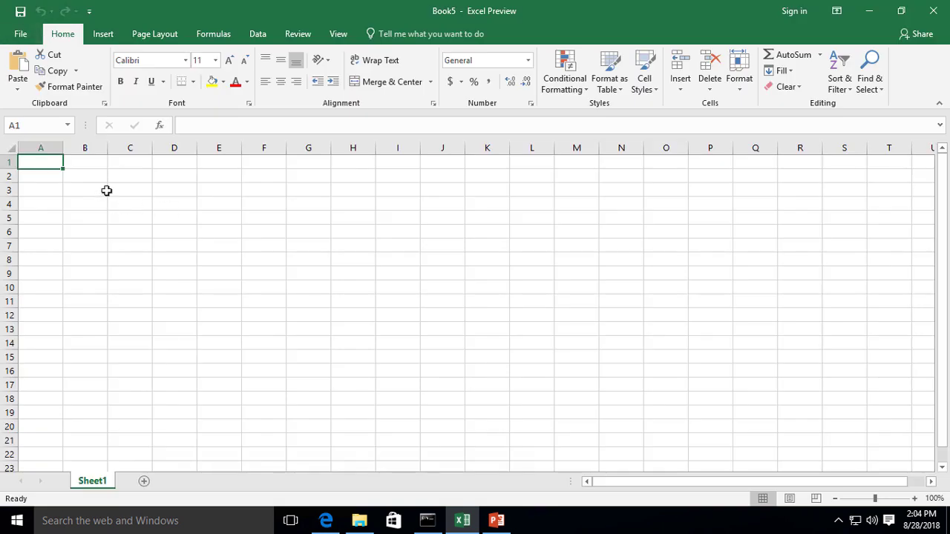
left_click(46, 146)
left_click_drag(45, 147, 501, 136)
left_click(141, 190)
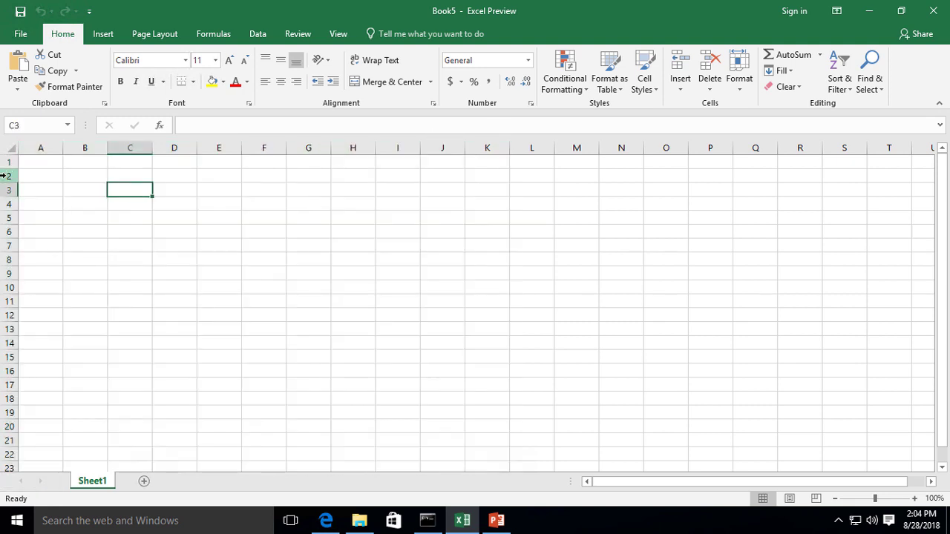
left_click_drag(8, 162, 30, 171)
Enter the years 2018, 2019 and 2020 in cells A1 to A3.
left_click(47, 165)
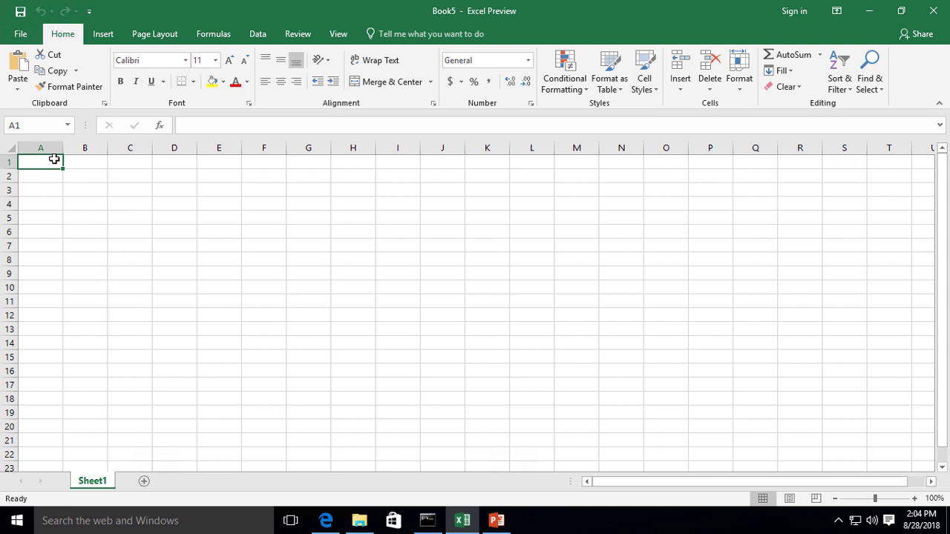
type("2018")
key("Return")
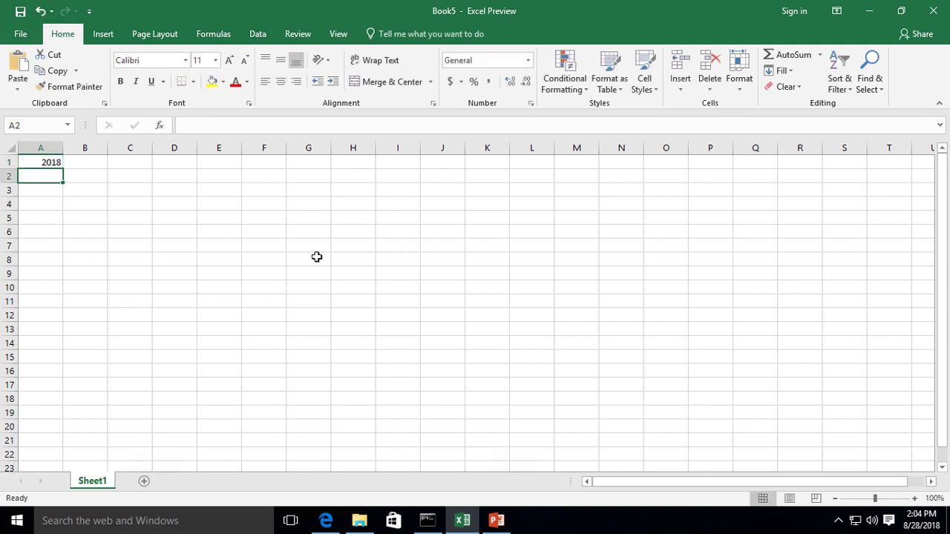
type("2019")
key("Return")
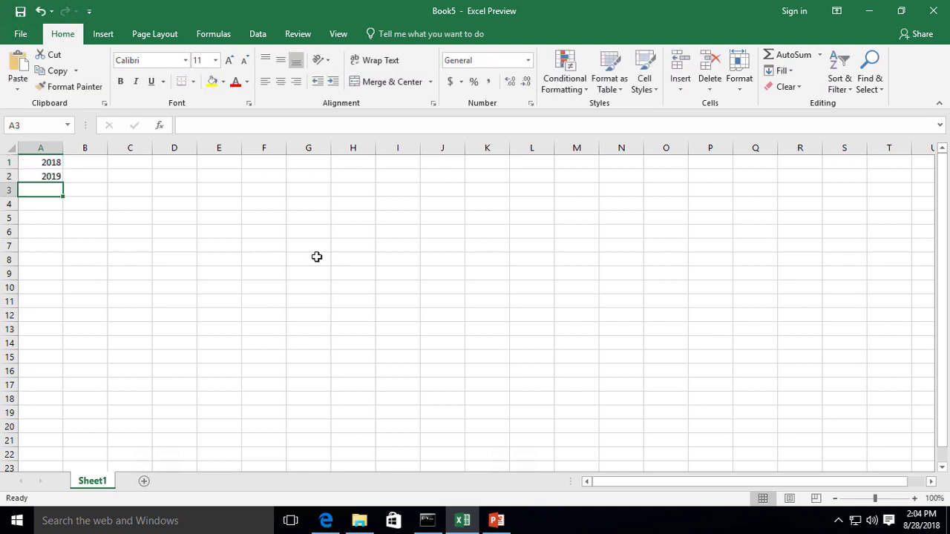
type("2020")
key("Return")
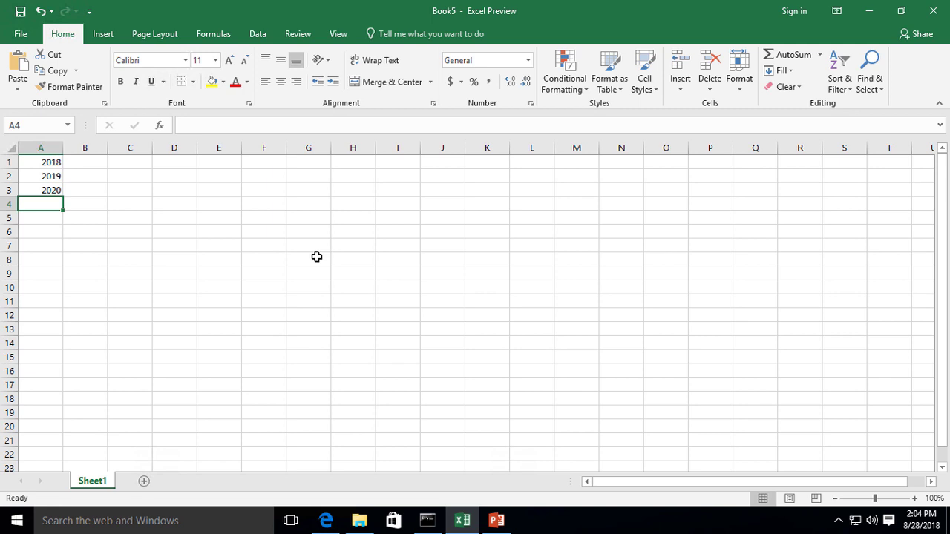
Enter the amounts 100, 1000 and 10000 in cells B1 to B3, beside the years.
left_click(93, 163)
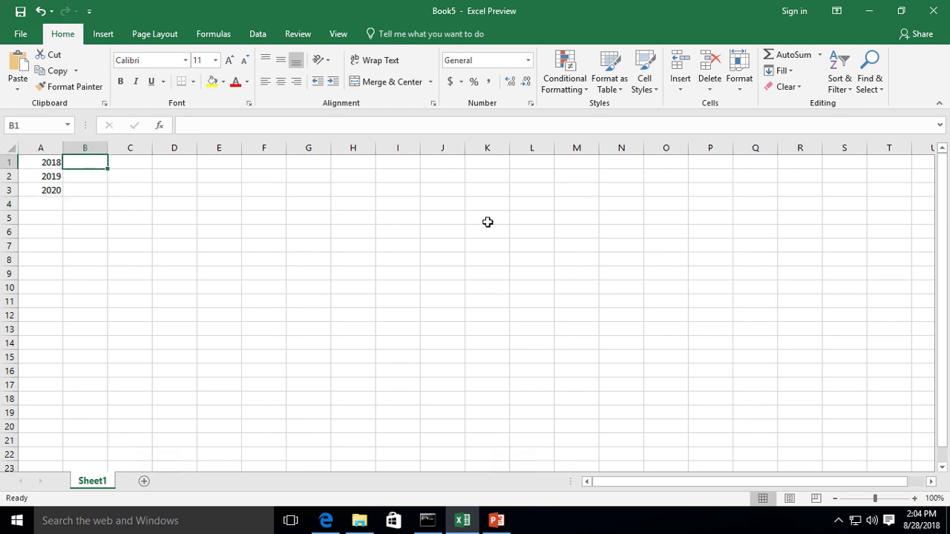
type("100")
key("Return")
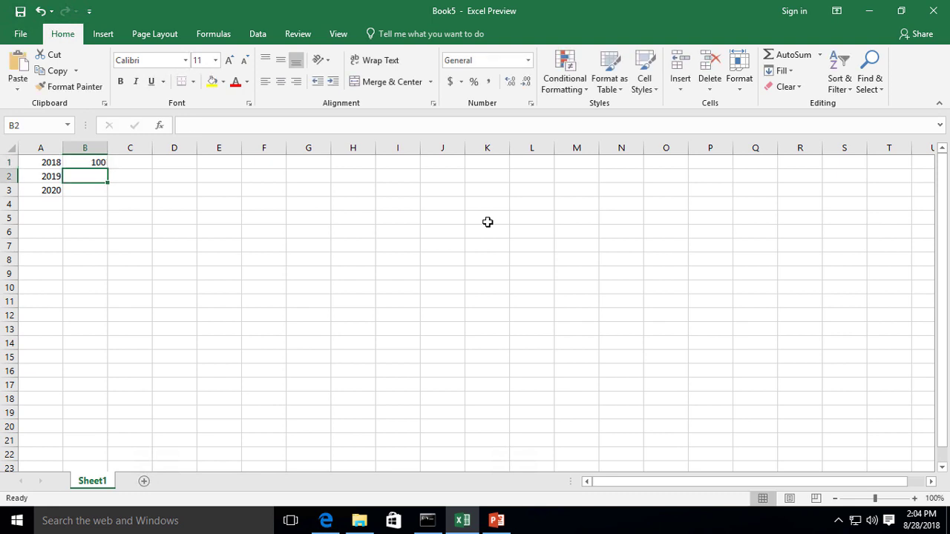
type("1000")
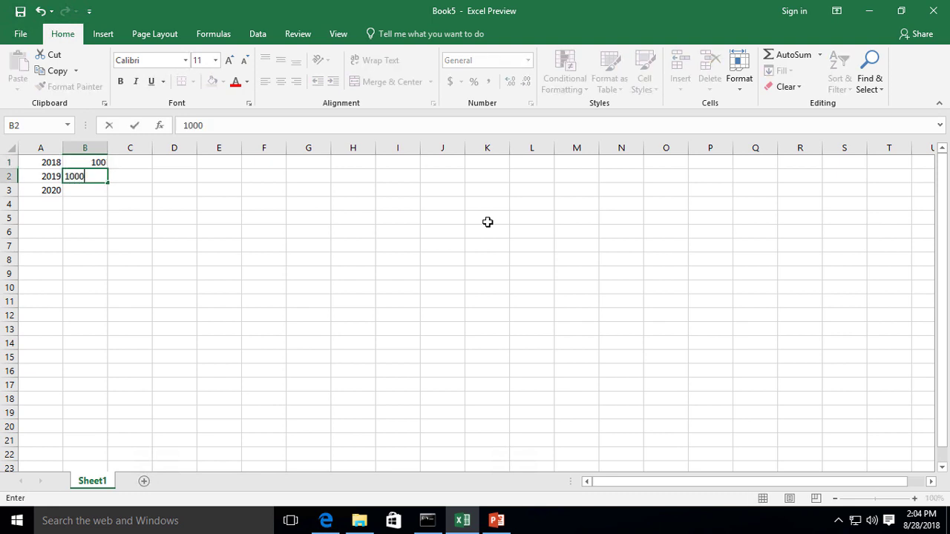
key("Return")
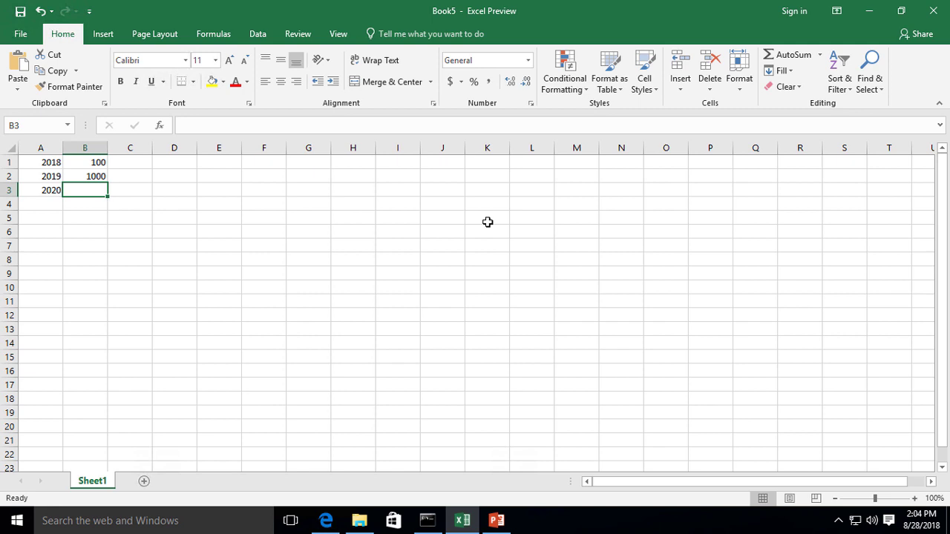
type("10000")
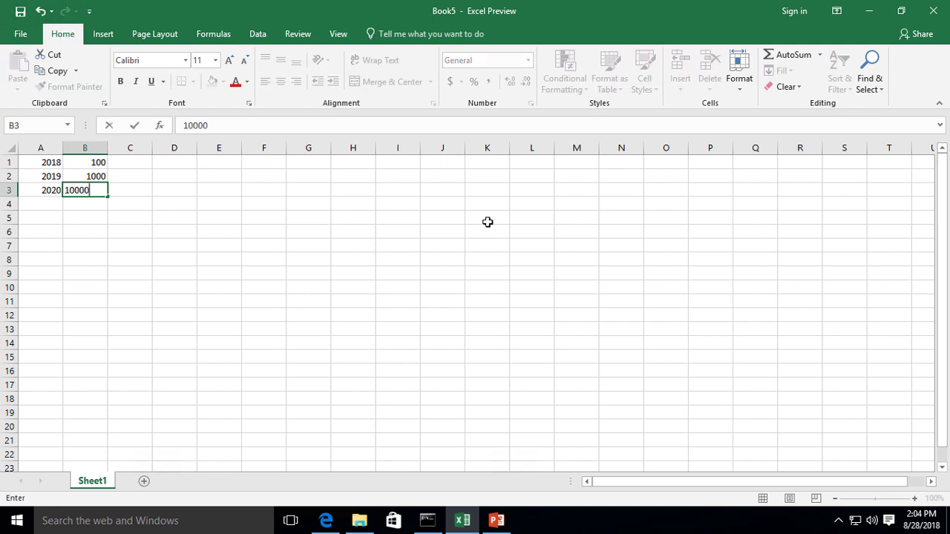
key("Return")
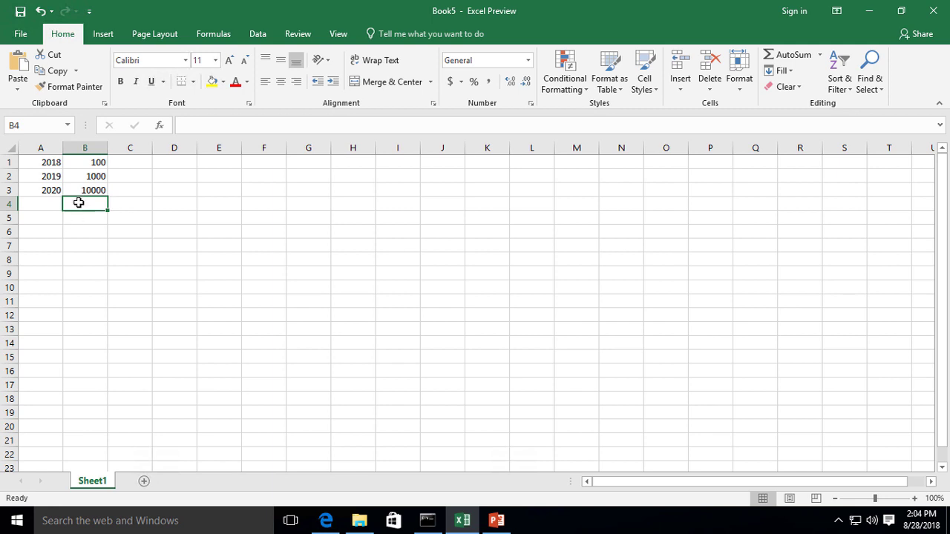
Apply the dollar Accounting number format to the whole of column B.
left_click(87, 146)
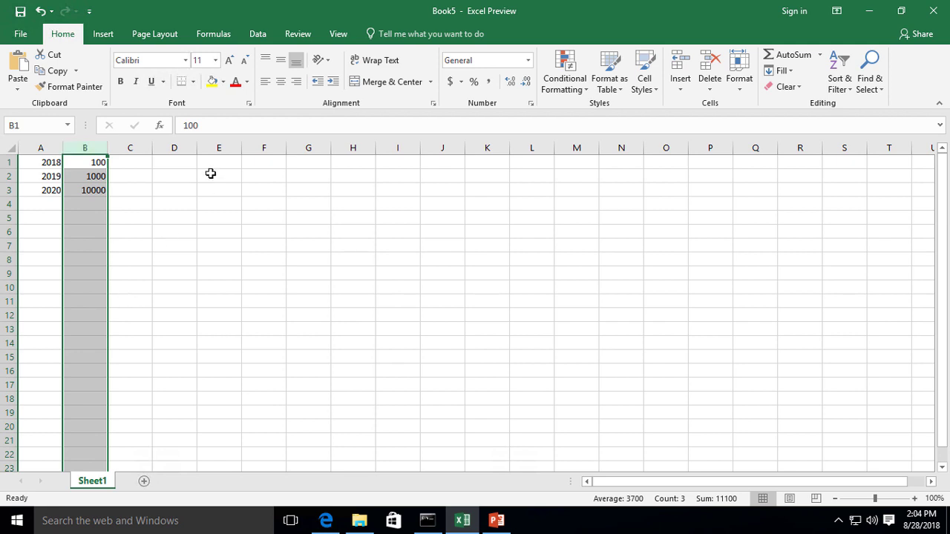
left_click(449, 83)
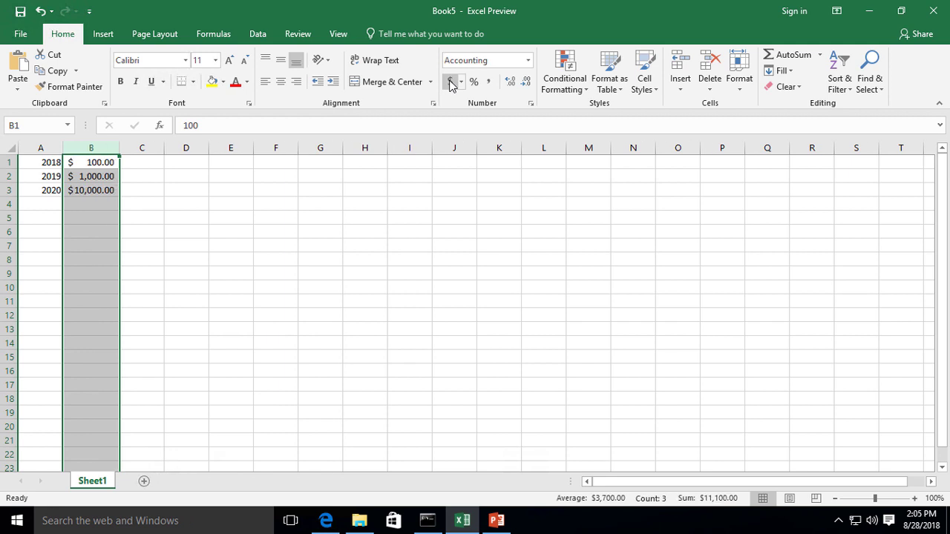
left_click(140, 233)
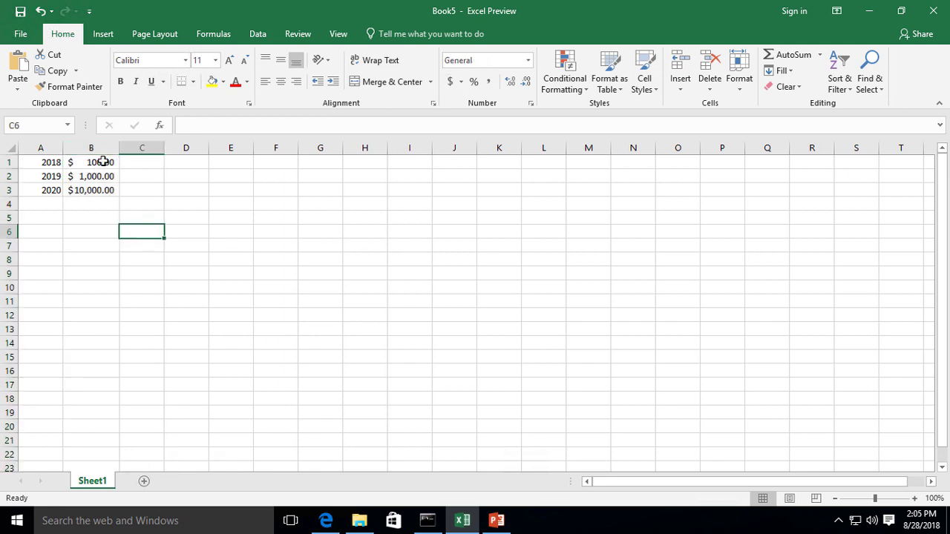
left_click(106, 143)
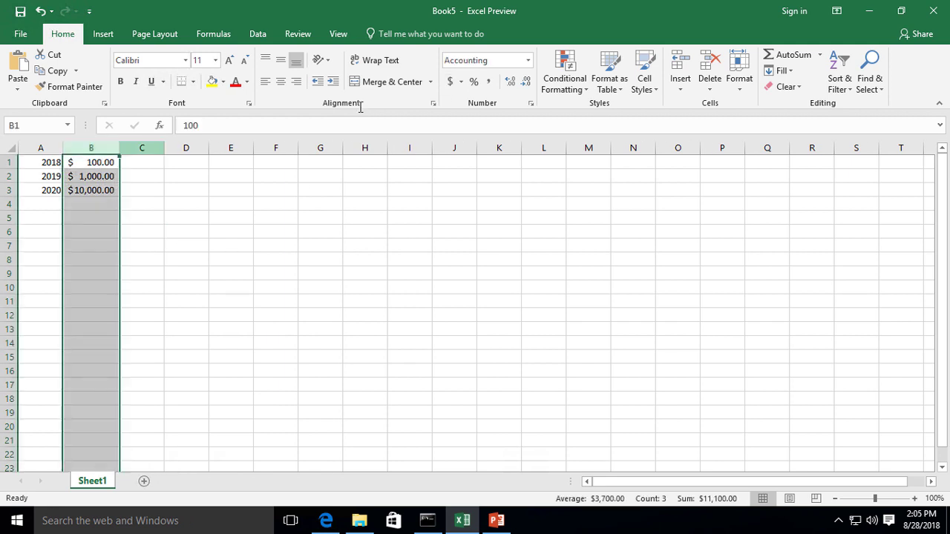
left_click(528, 60)
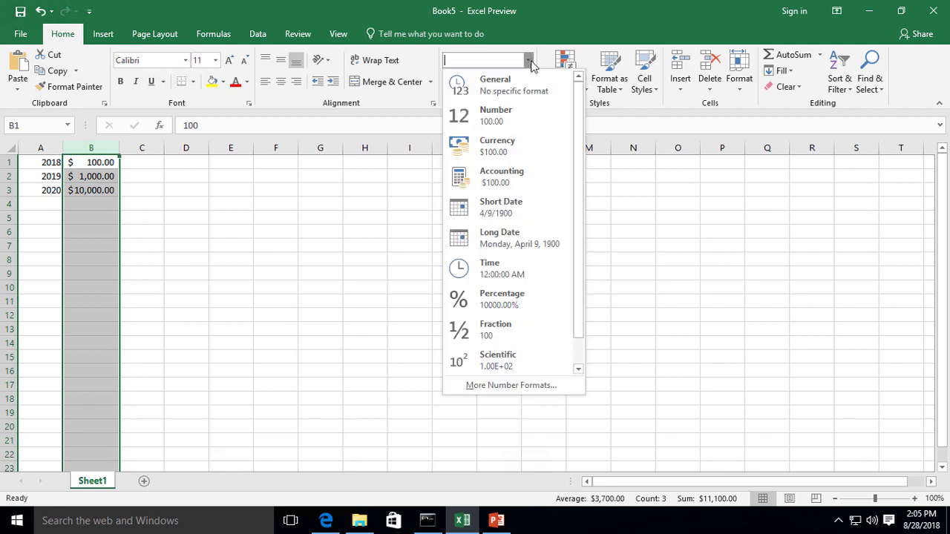
left_click(241, 222)
left_click(132, 213)
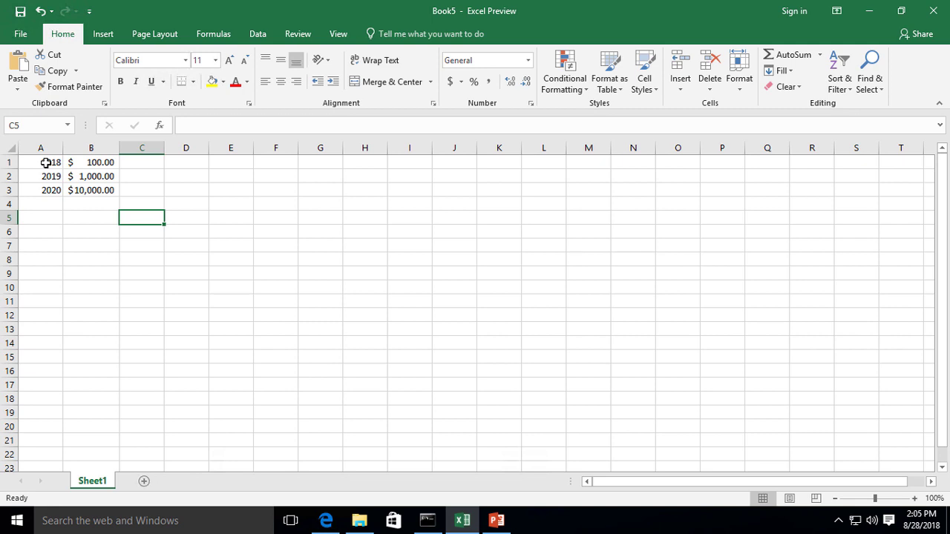
left_click_drag(45, 163, 95, 190)
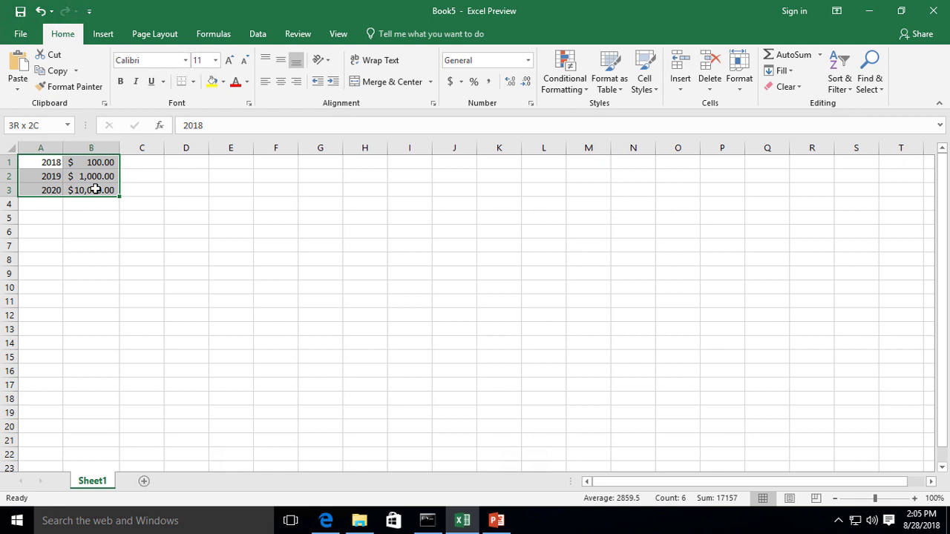
left_click_drag(95, 189, 95, 189)
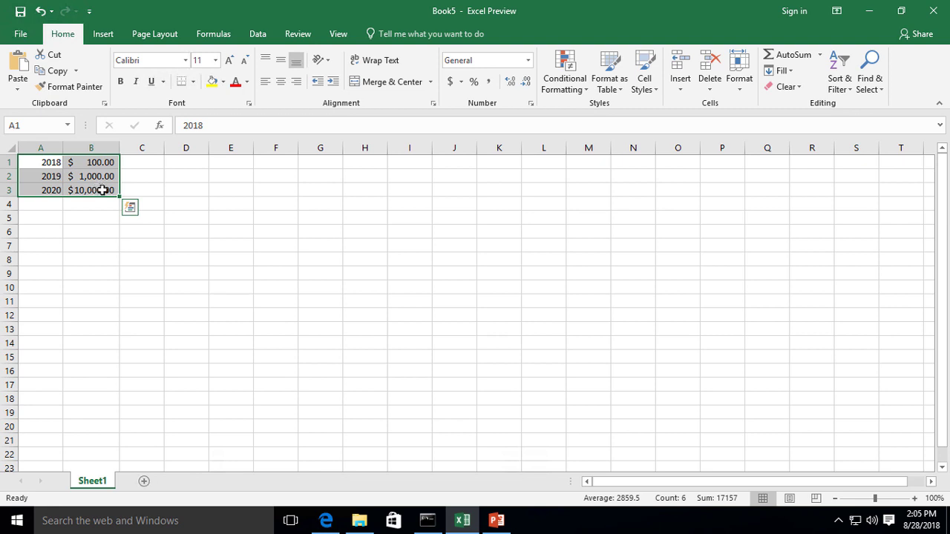
left_click(193, 179)
left_click(215, 179)
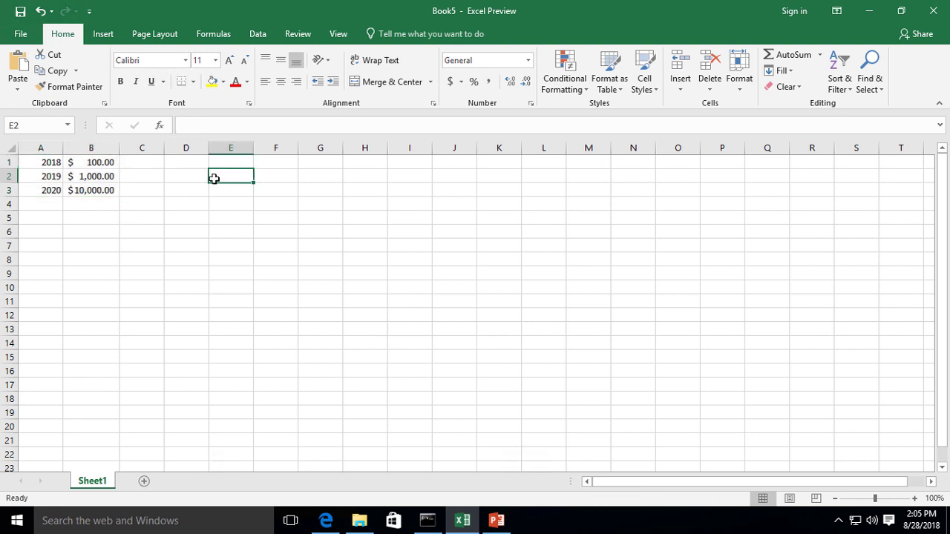
left_click(260, 176)
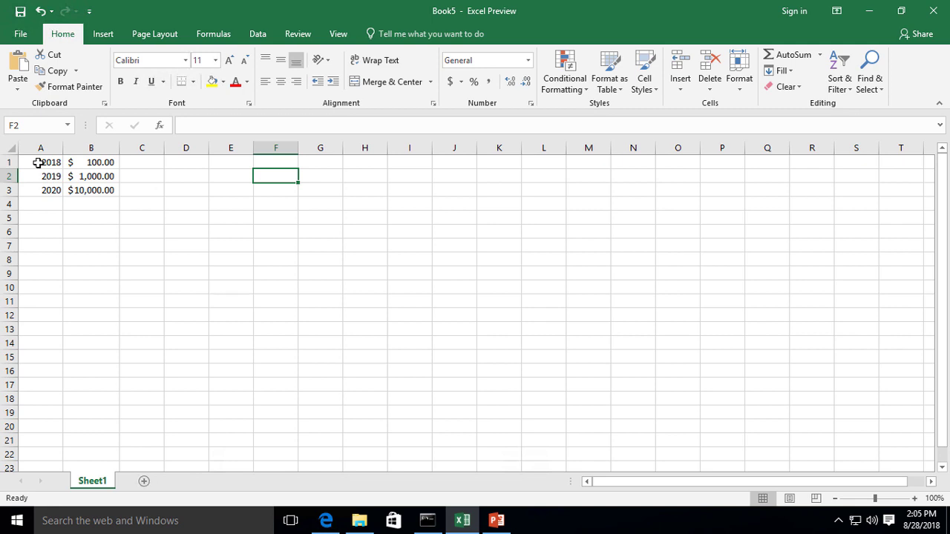
Select the data range A1:B3 and open the recommended charts for it.
left_click_drag(39, 162, 93, 188)
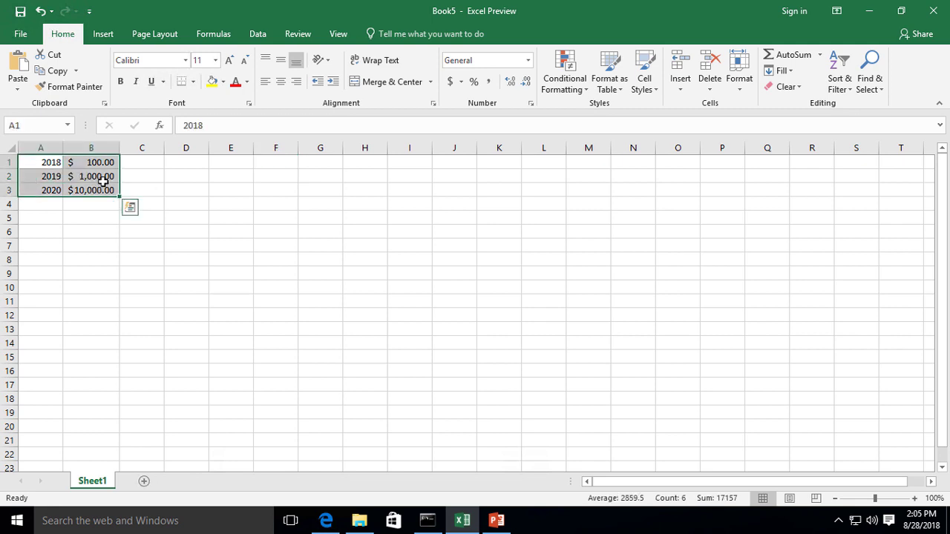
left_click(111, 35)
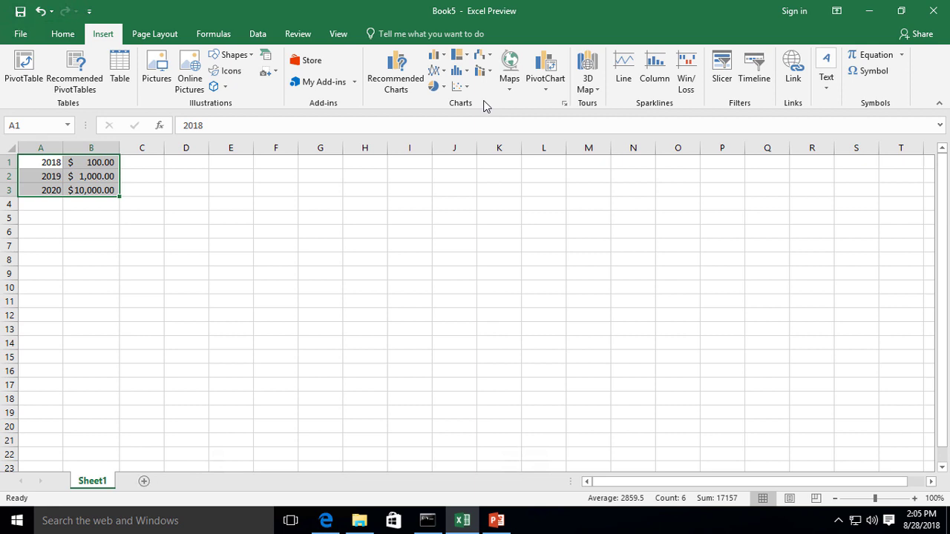
left_click(492, 72)
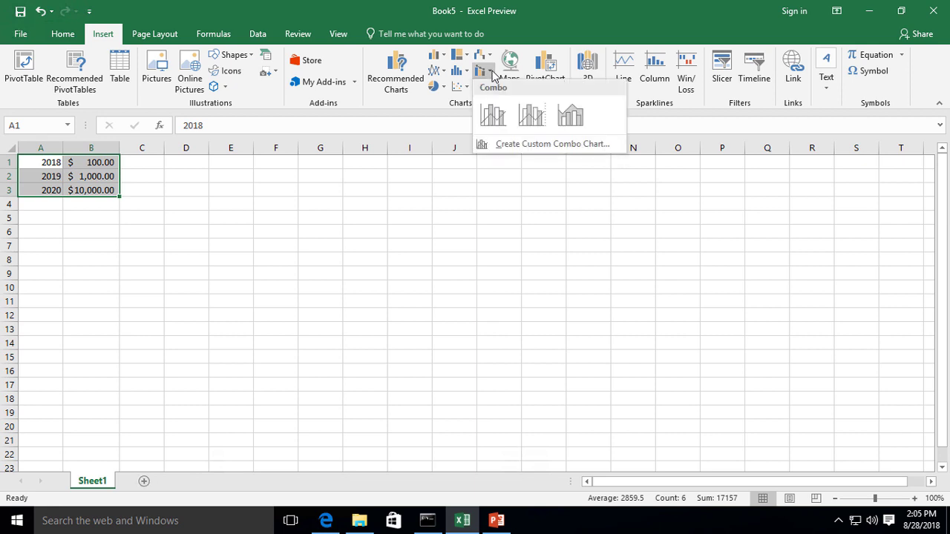
left_click(486, 72)
left_click(466, 72)
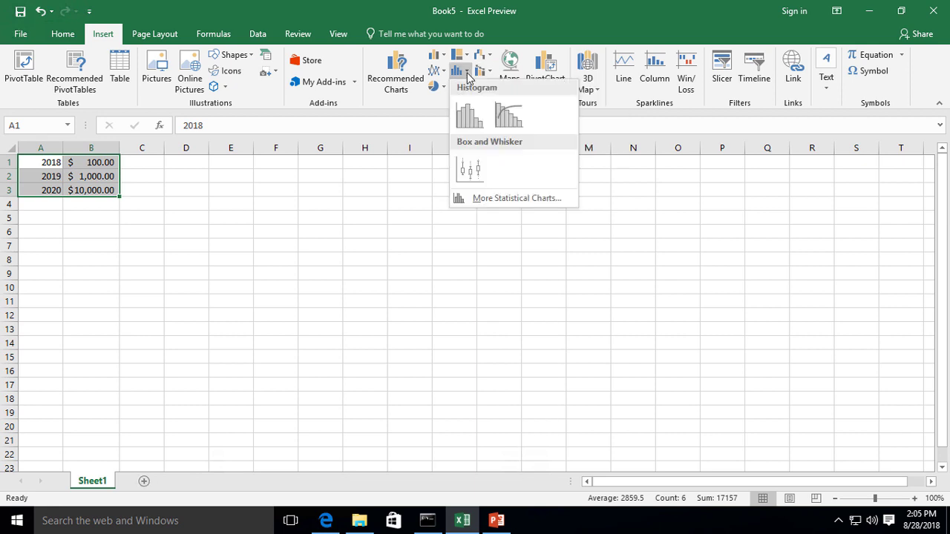
left_click(490, 59)
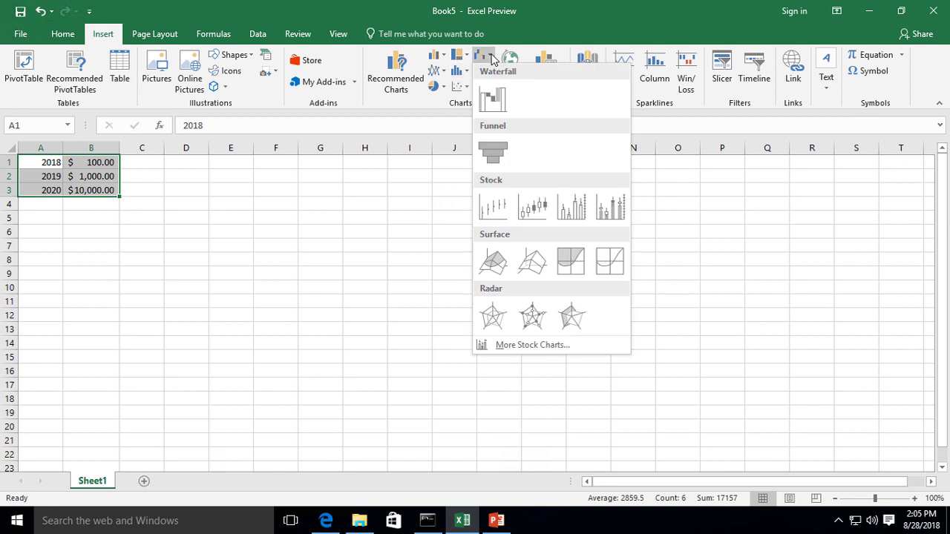
left_click(491, 58)
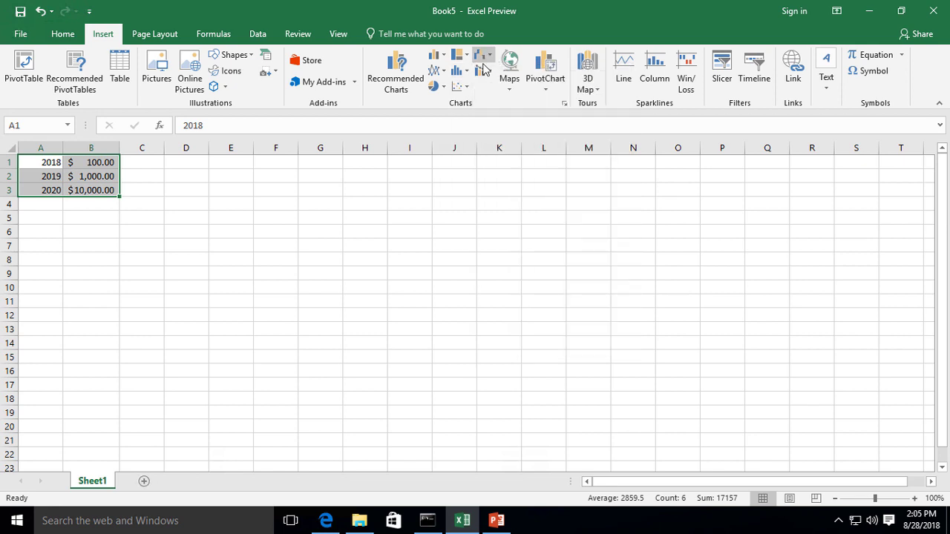
left_click(393, 83)
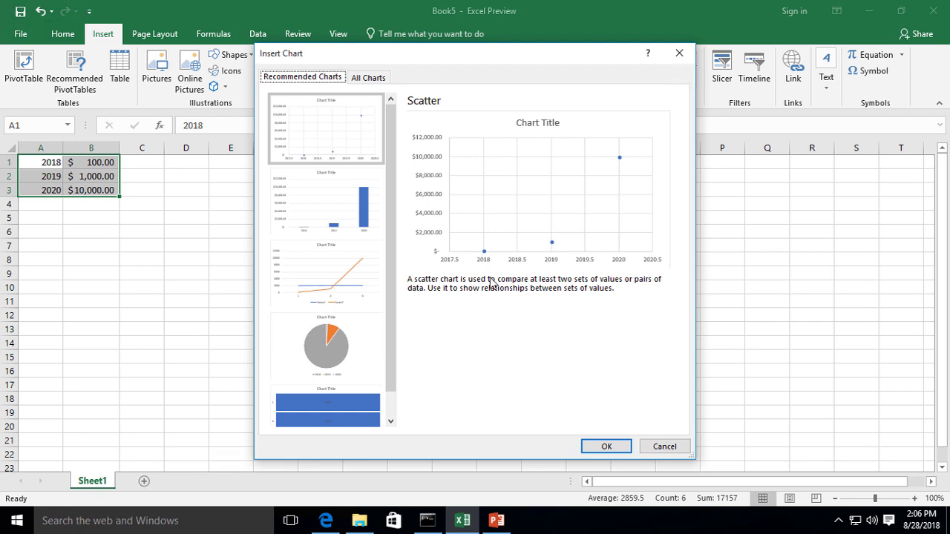
Preview the recommended clustered column, line and pie charts for the selected data.
left_click(305, 205)
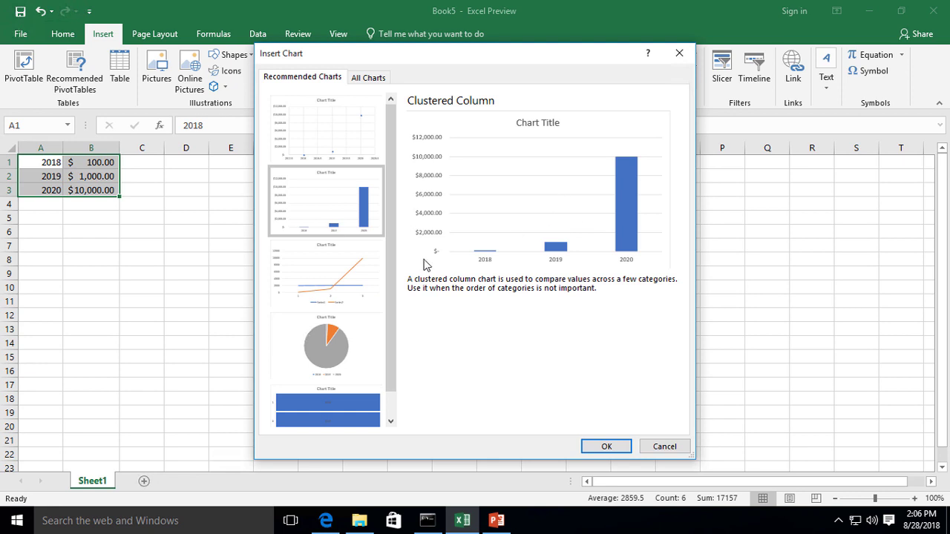
left_click(325, 273)
left_click(324, 340)
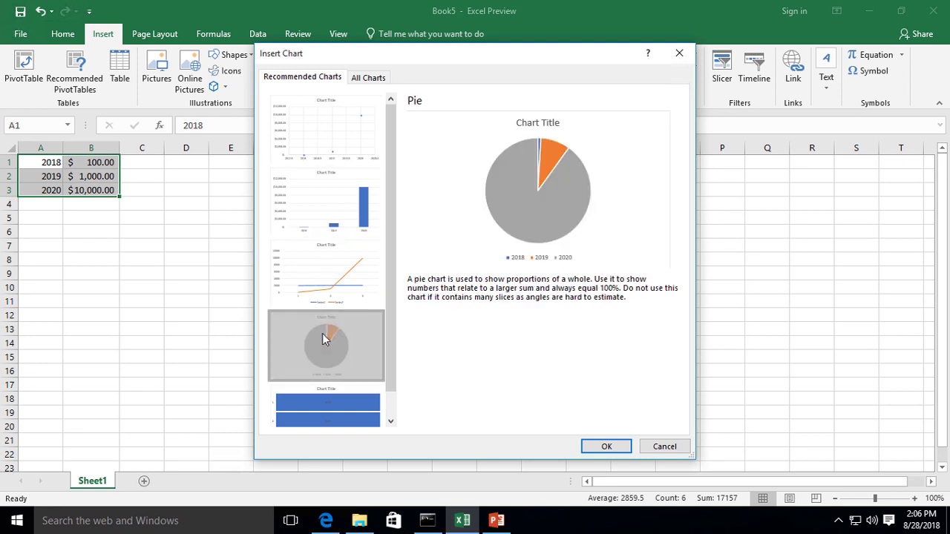
Browse the full list of chart types, previewing the line, pie, bar, area, scatter and map charts.
left_click(371, 78)
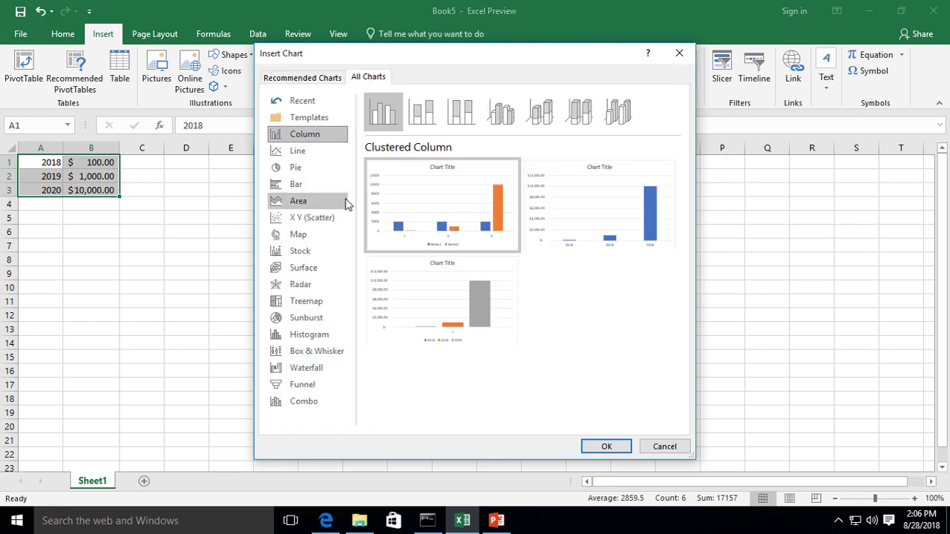
left_click(317, 155)
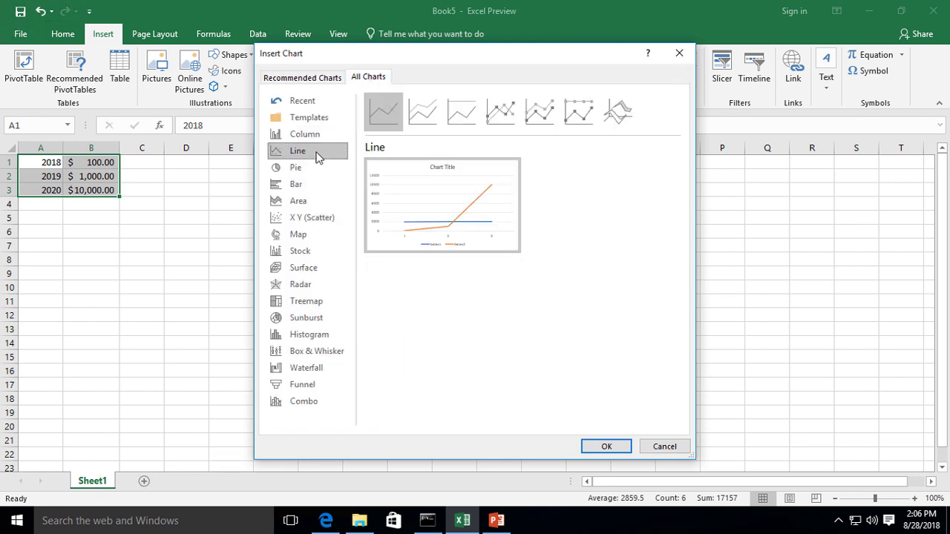
left_click(317, 168)
left_click(315, 187)
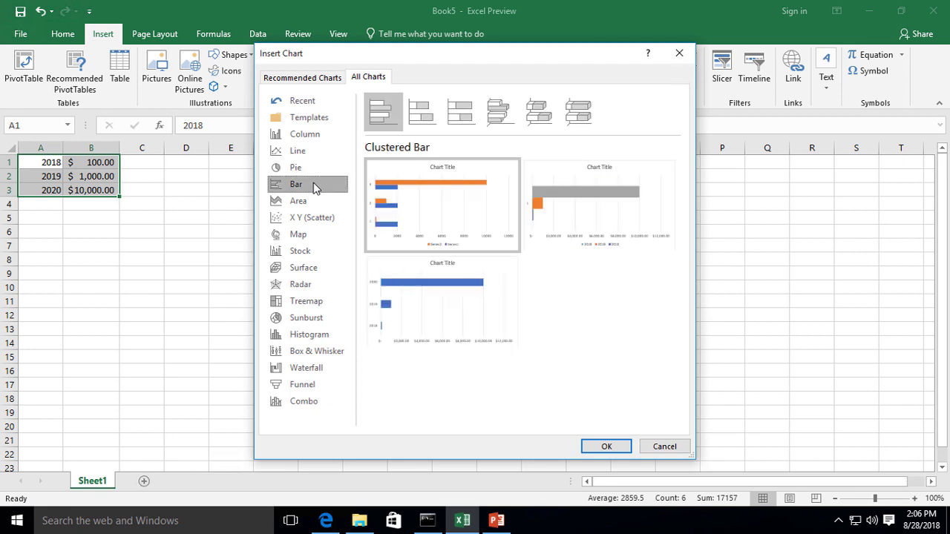
left_click(312, 207)
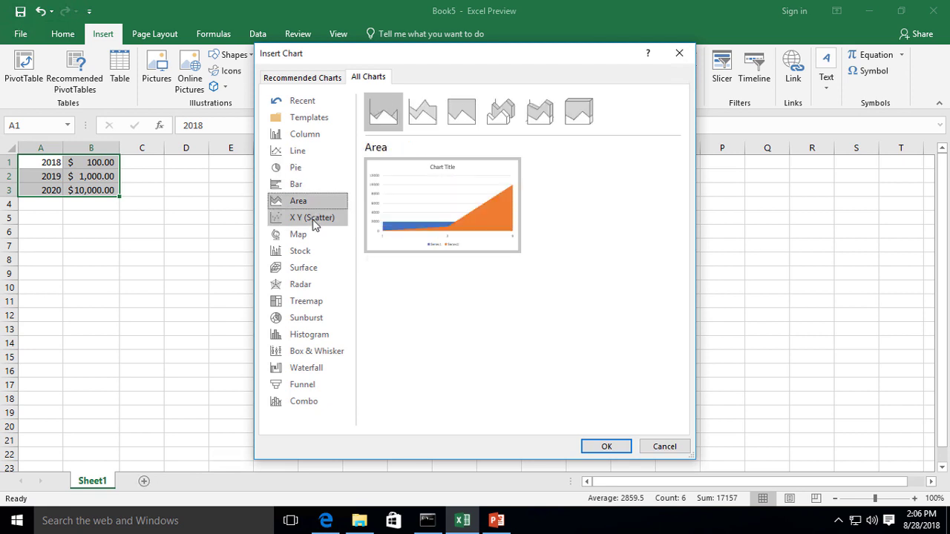
left_click(314, 217)
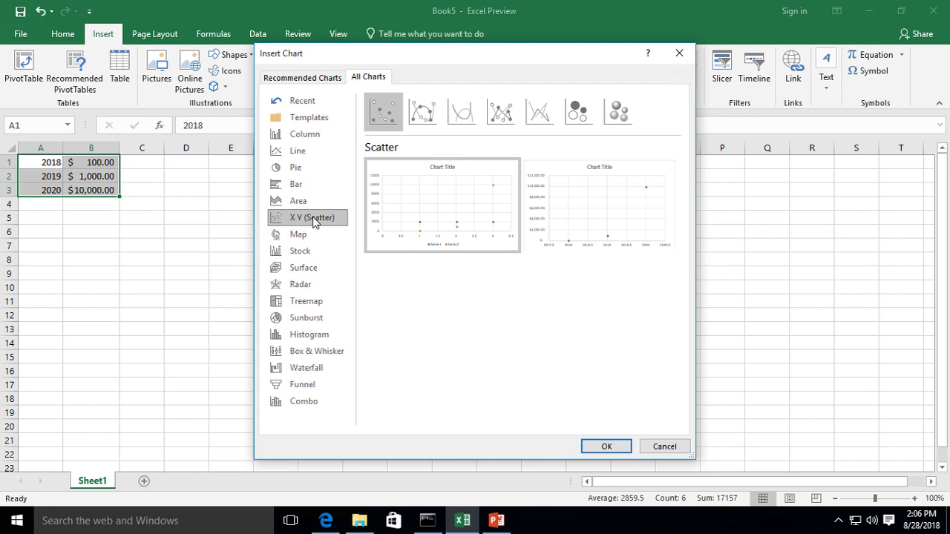
mouse_move(420, 200)
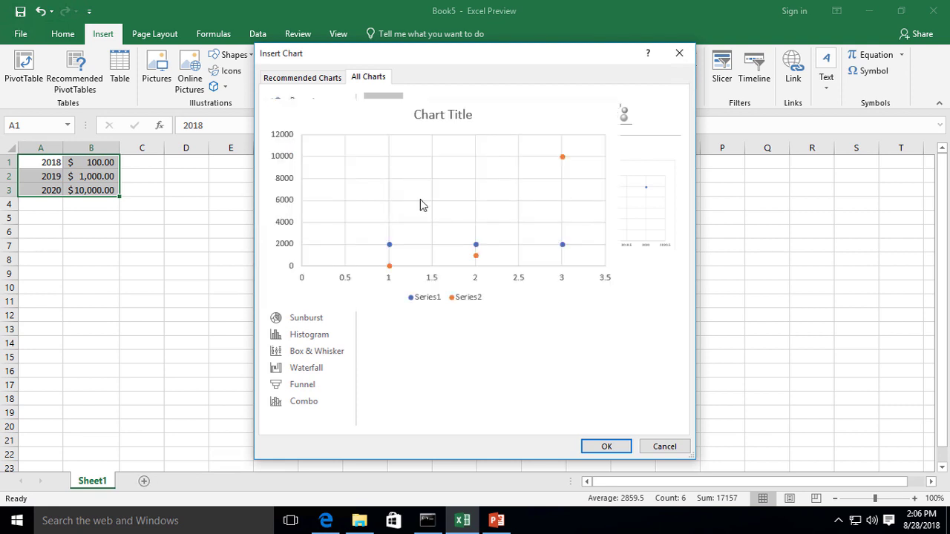
mouse_move(613, 232)
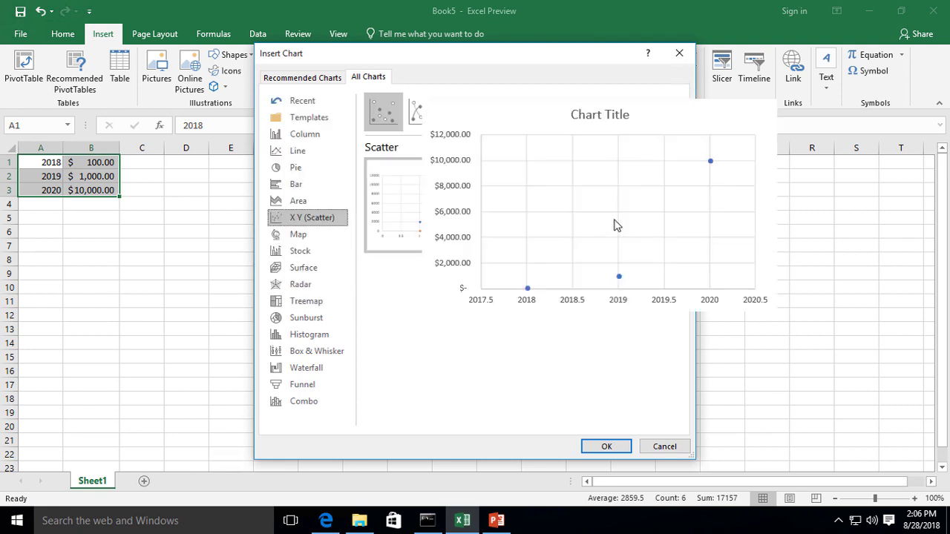
left_click(301, 236)
mouse_move(407, 217)
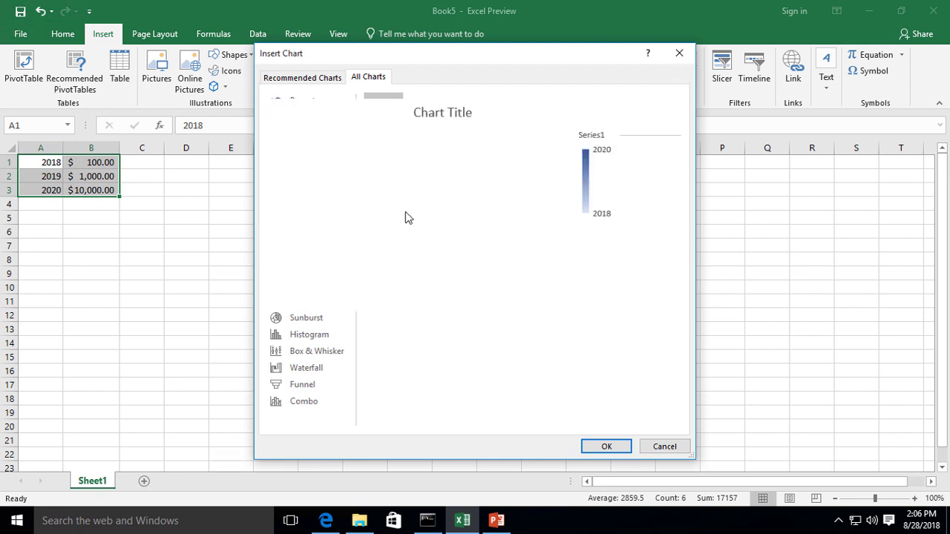
Insert the recommended Clustered Column chart of the yearly amounts.
left_click(296, 78)
left_click(338, 212)
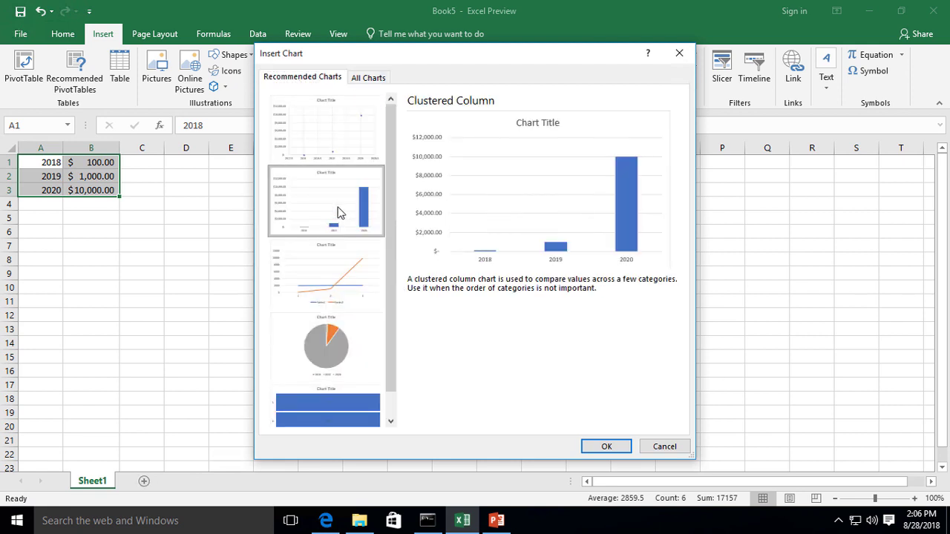
left_click(605, 447)
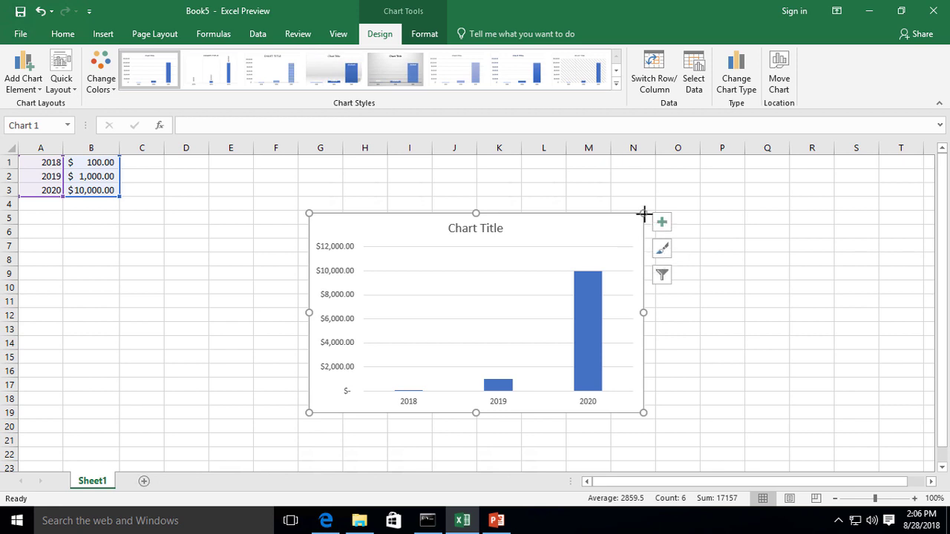
Enlarge the column chart and position it beside the data, spanning about columns G to P and rows 1 to 21.
left_click_drag(644, 214, 697, 152)
left_click(540, 228)
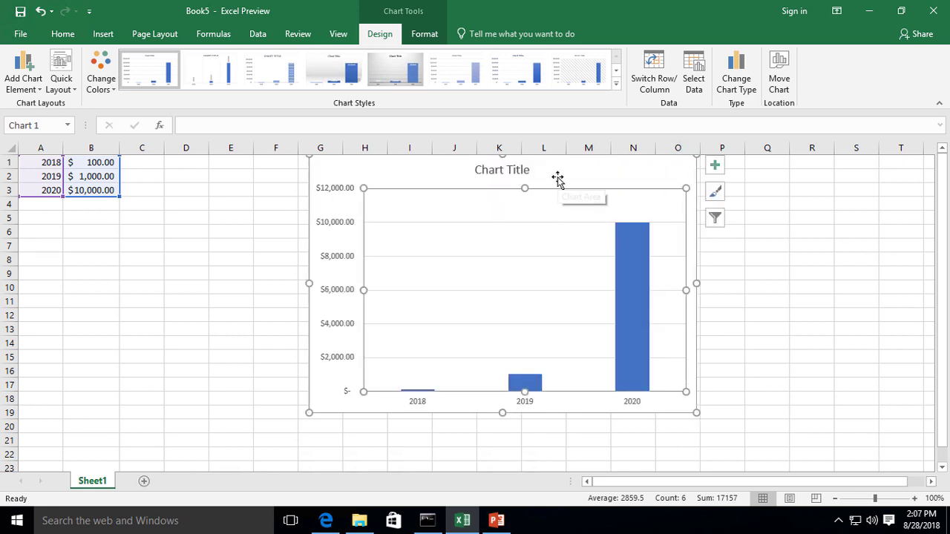
left_click_drag(558, 178, 537, 198)
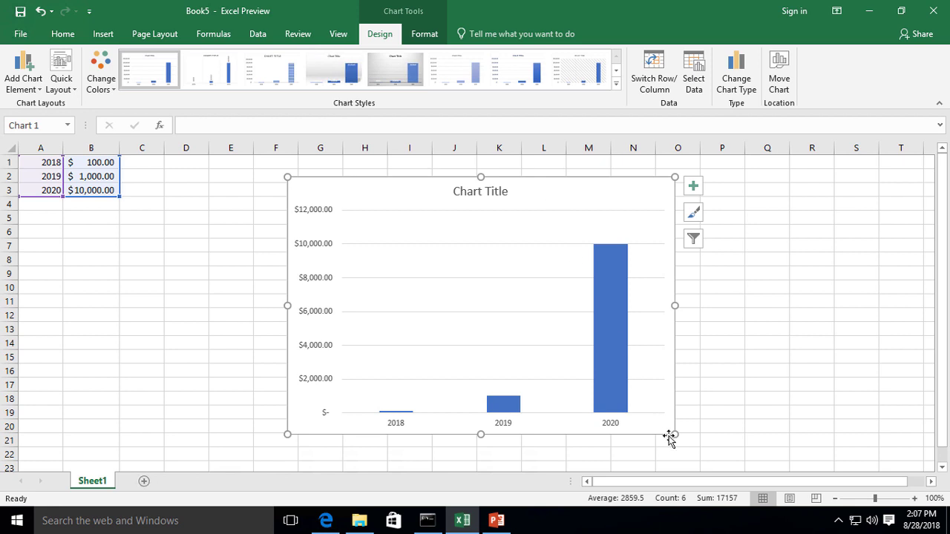
left_click_drag(674, 435, 701, 451)
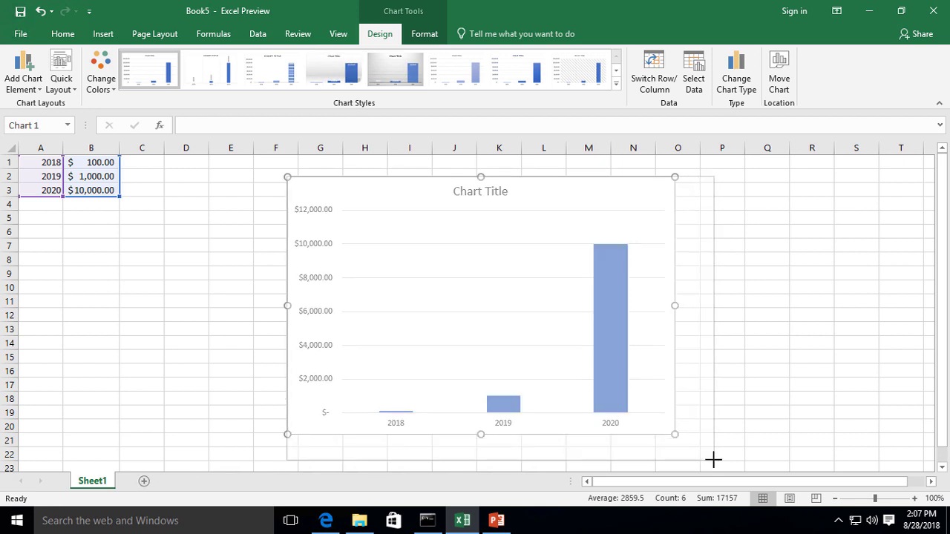
left_click_drag(714, 460, 714, 460)
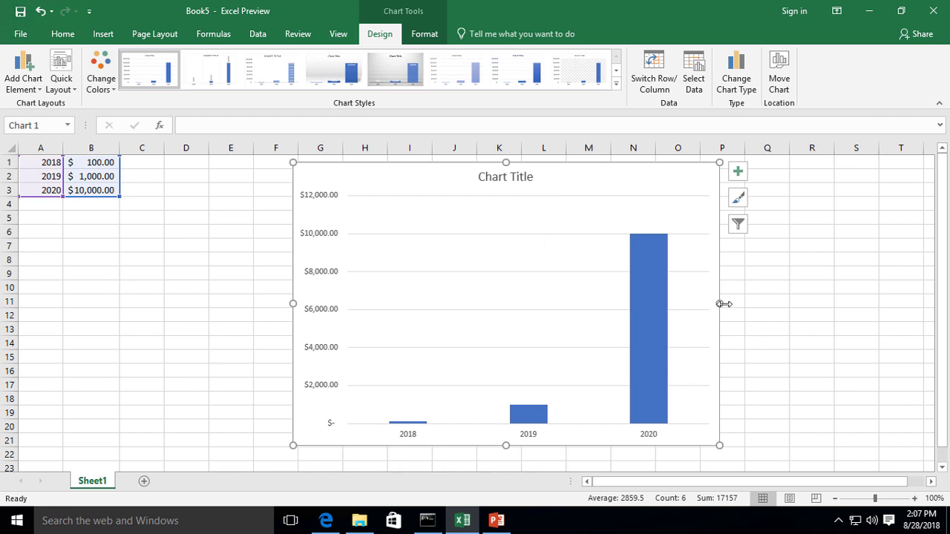
mouse_move(722, 304)
left_mouse_down()
mouse_move(475, 309)
mouse_move(738, 304)
left_mouse_up()
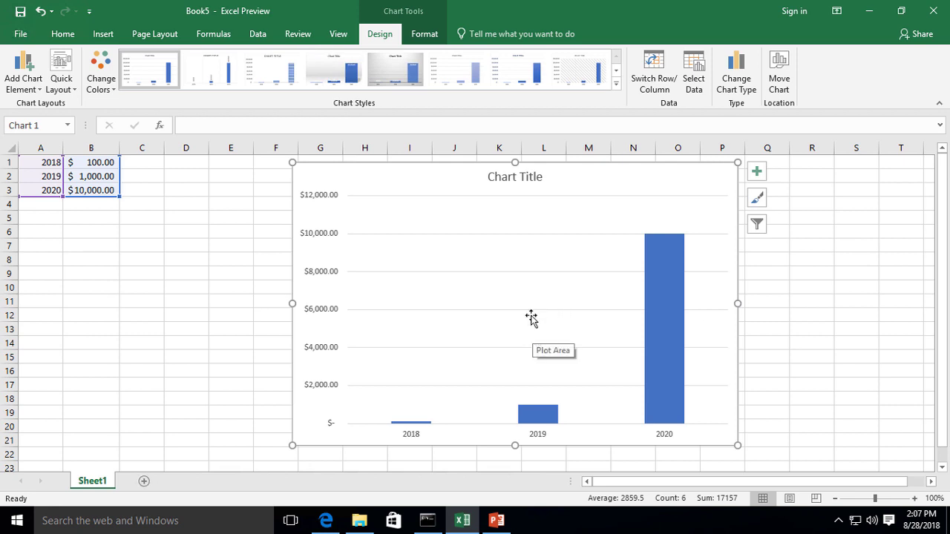
Examine the values and names options in the chart's filters.
left_click(757, 225)
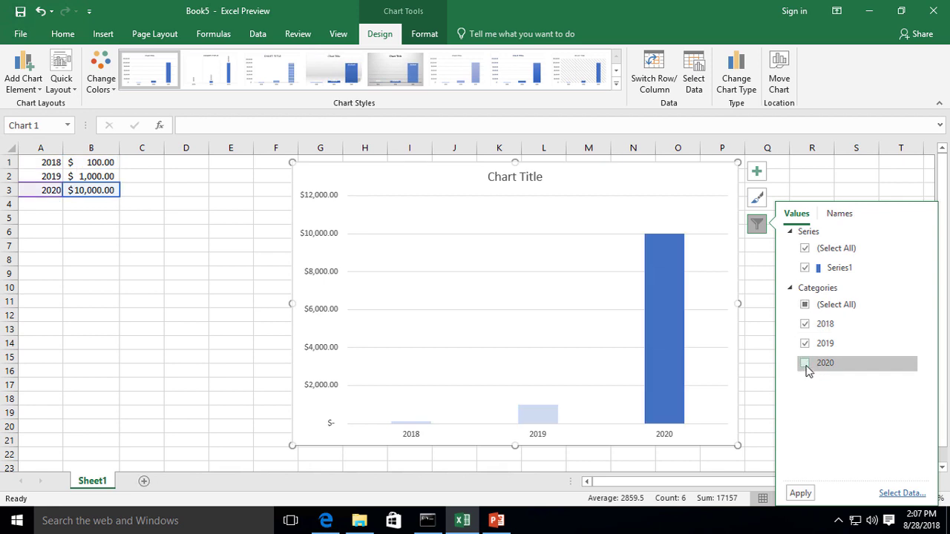
left_click(839, 215)
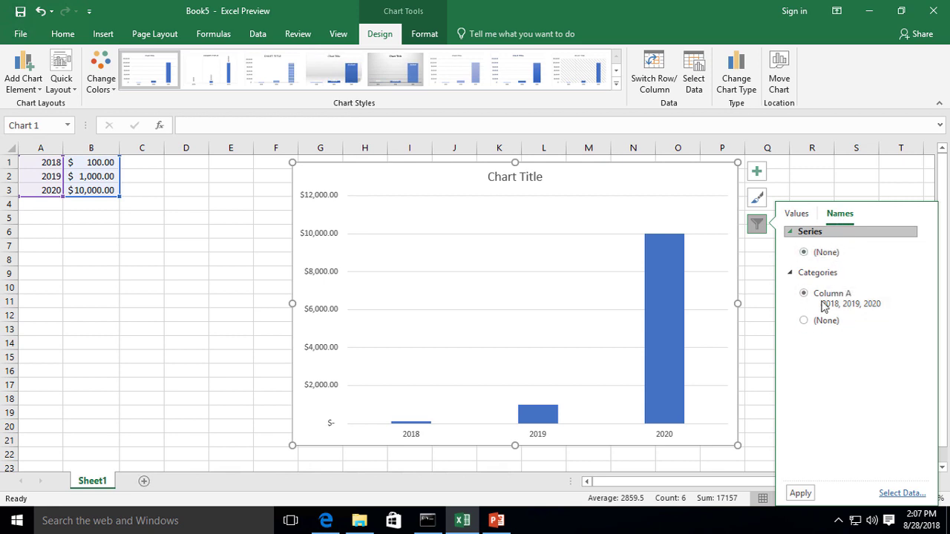
left_click(757, 223)
Apply Style 14, with the blue background and hatched columns, to the chart.
left_click(757, 199)
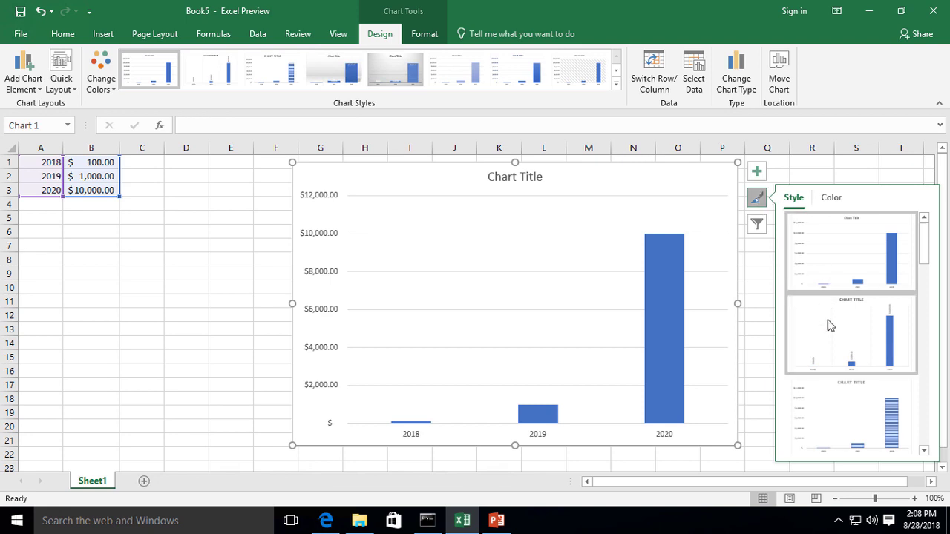
scroll(830, 331, "down", 3)
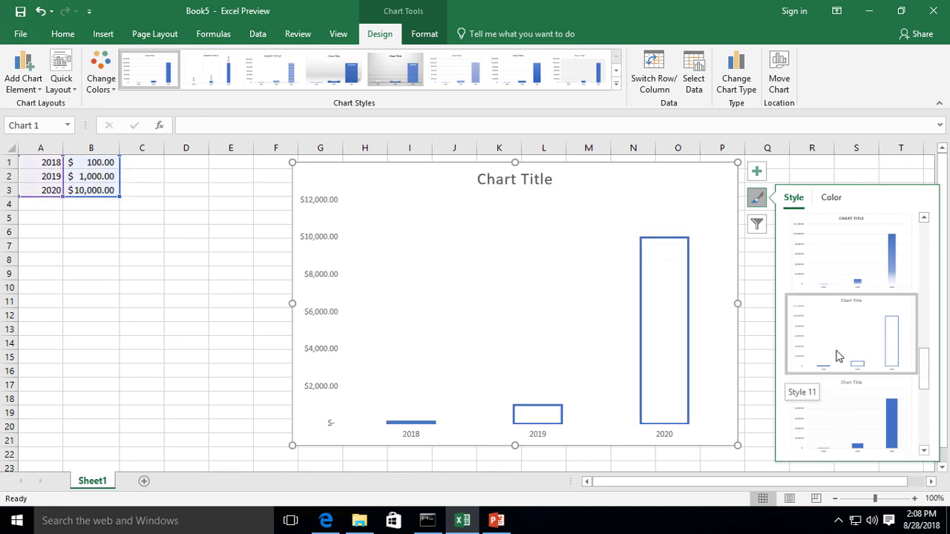
scroll(835, 364, "down", 3)
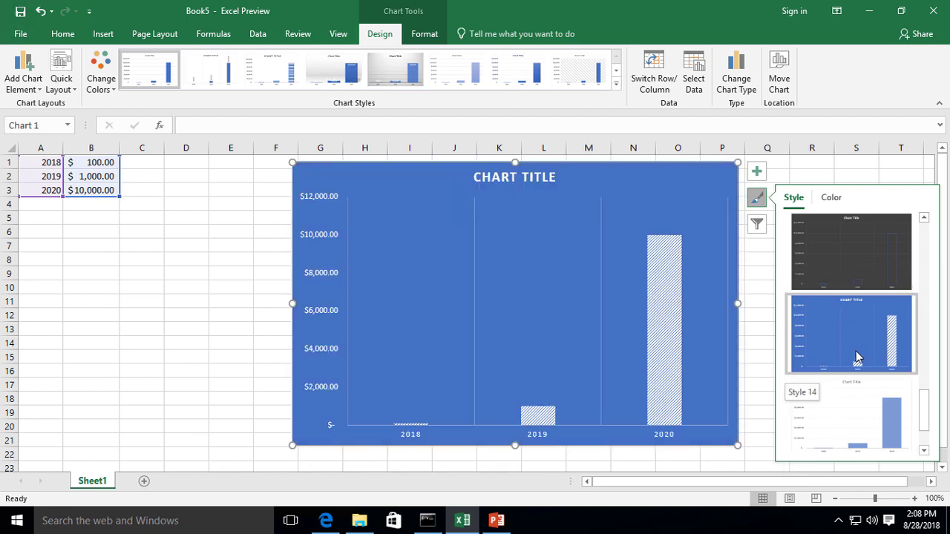
left_click(855, 359)
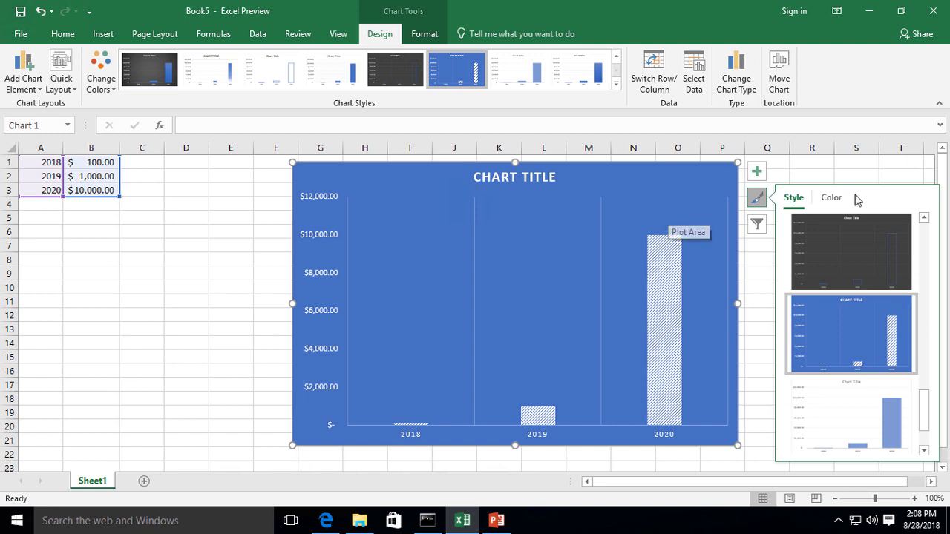
Preview the colorful and monochromatic color palettes on the chart without applying one.
left_click(831, 199)
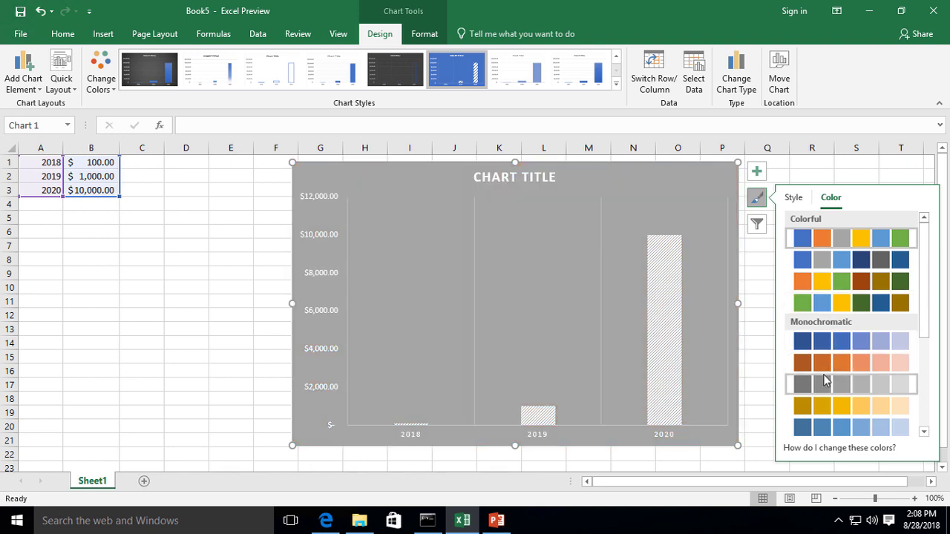
scroll(818, 381, "down", 3)
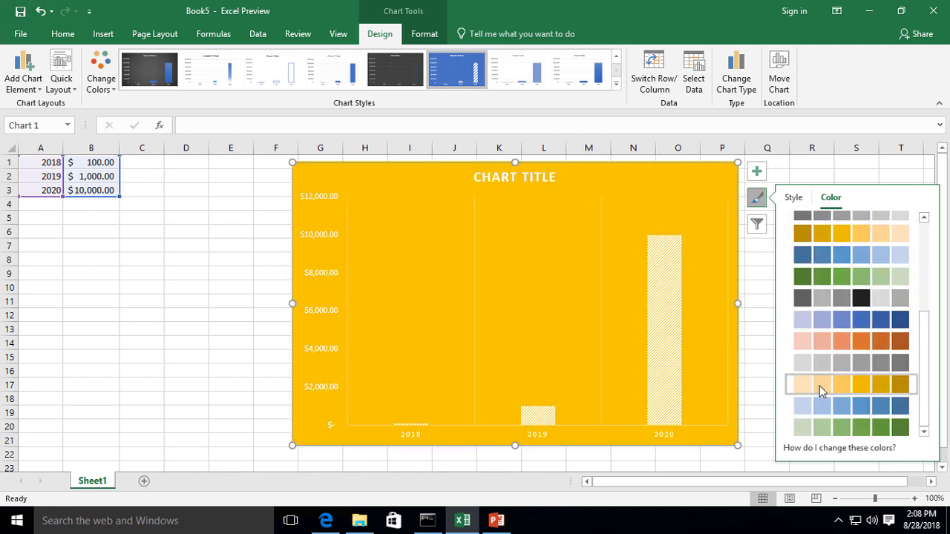
scroll(893, 362, "up", 2)
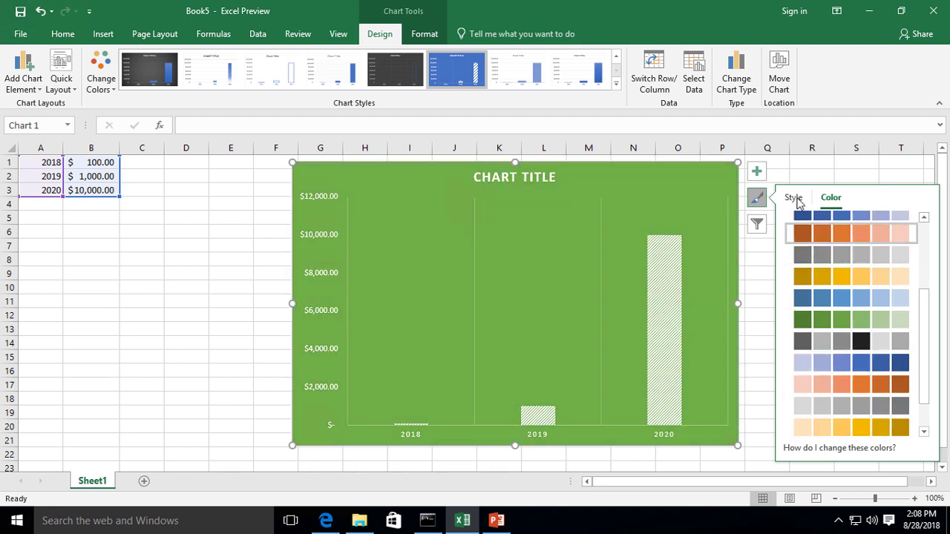
left_click(790, 200)
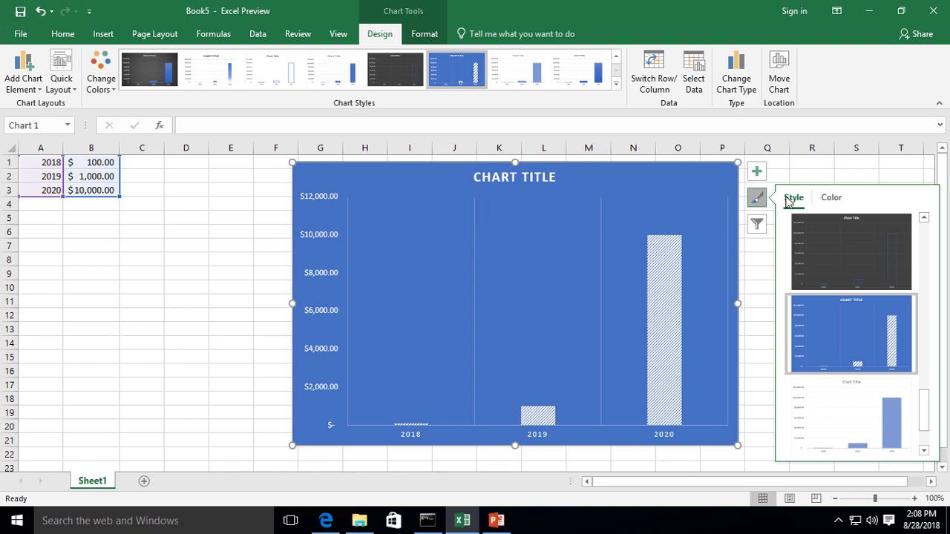
left_click(841, 203)
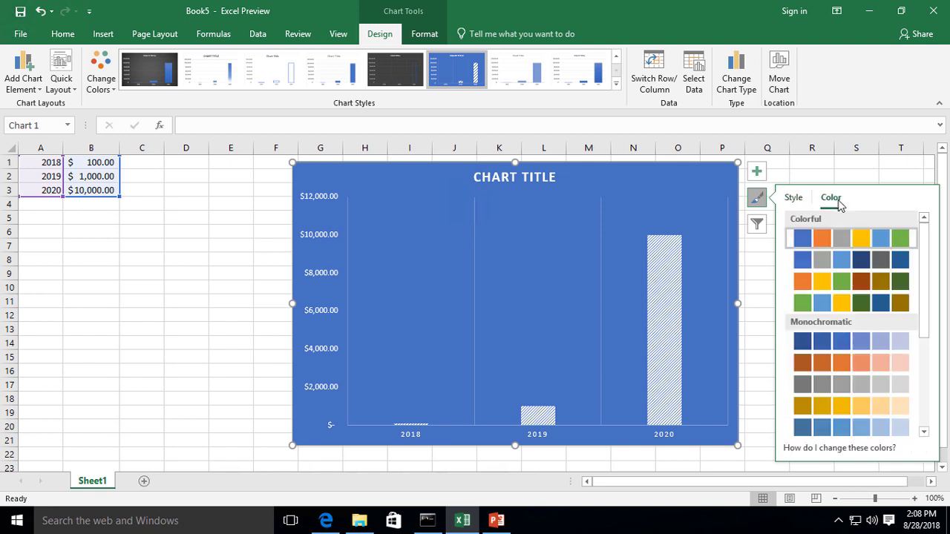
Add axis titles, a data table and a trendline to the chart.
left_click(758, 173)
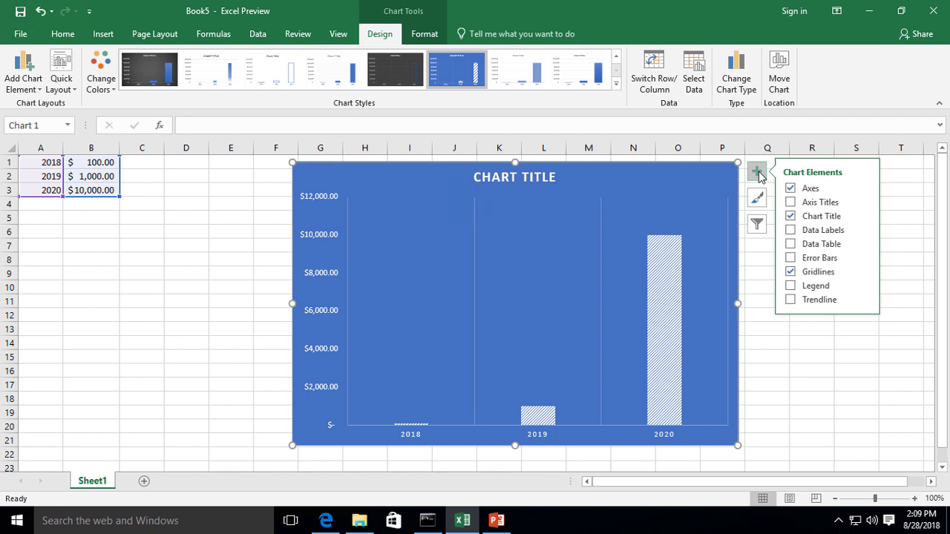
left_click(803, 203)
left_click(792, 204)
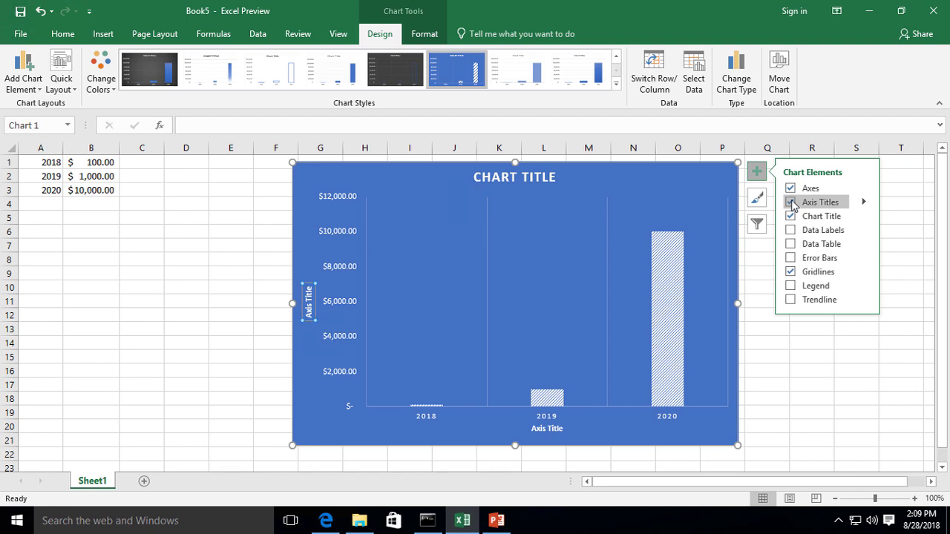
left_click(791, 245)
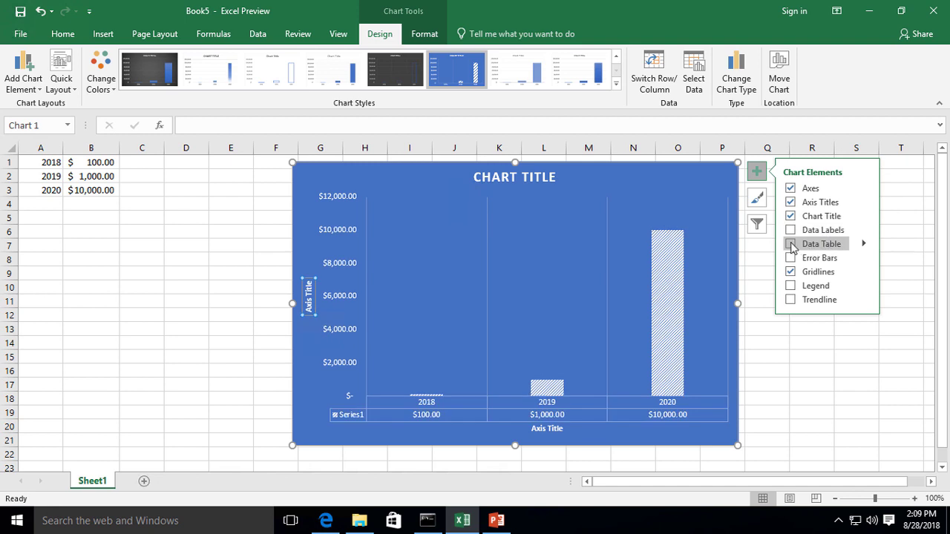
left_click(866, 289)
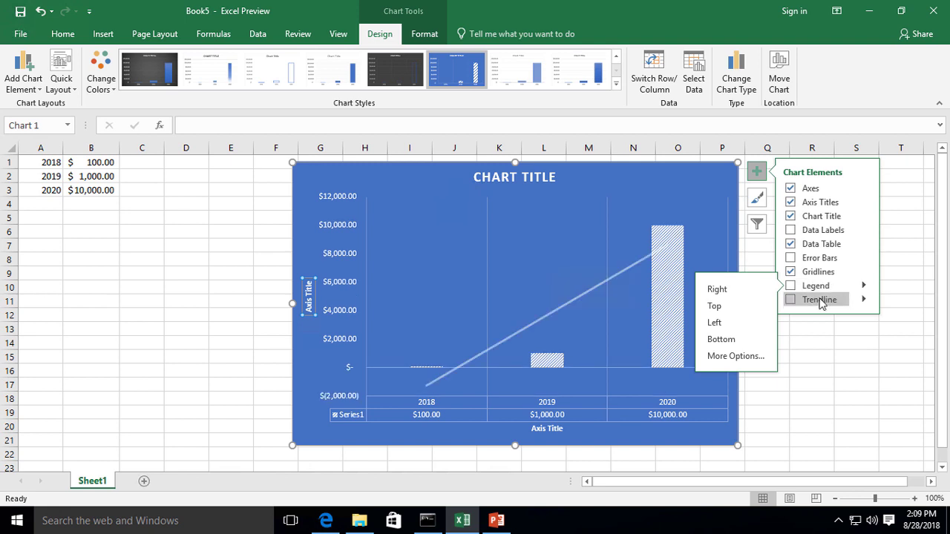
left_click(792, 300)
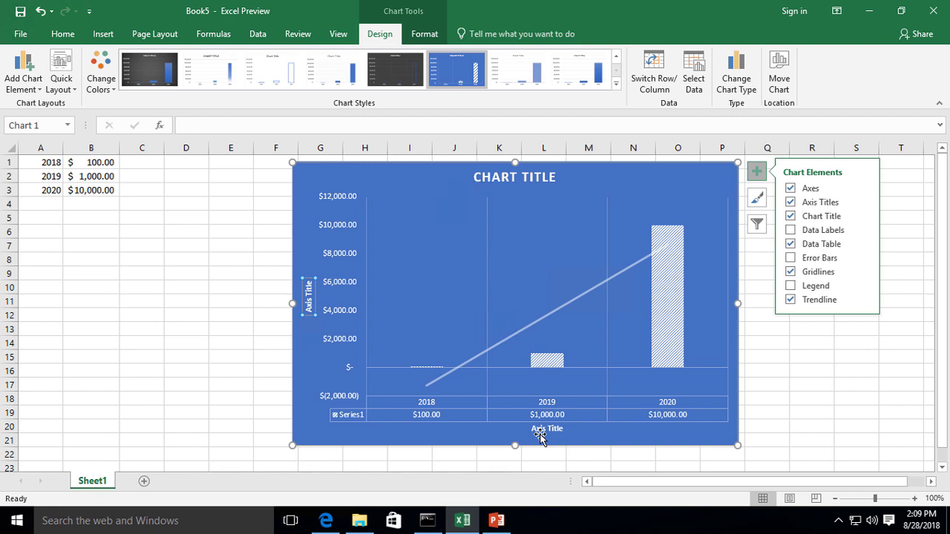
Replace the text of the chart's horizontal axis title with "Years".
left_click(540, 435)
left_click(563, 429)
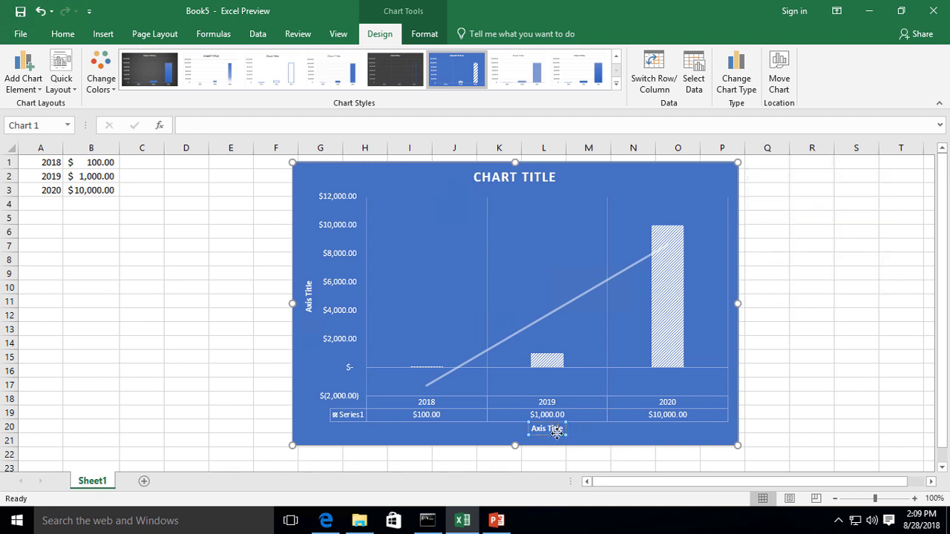
double_click(556, 429)
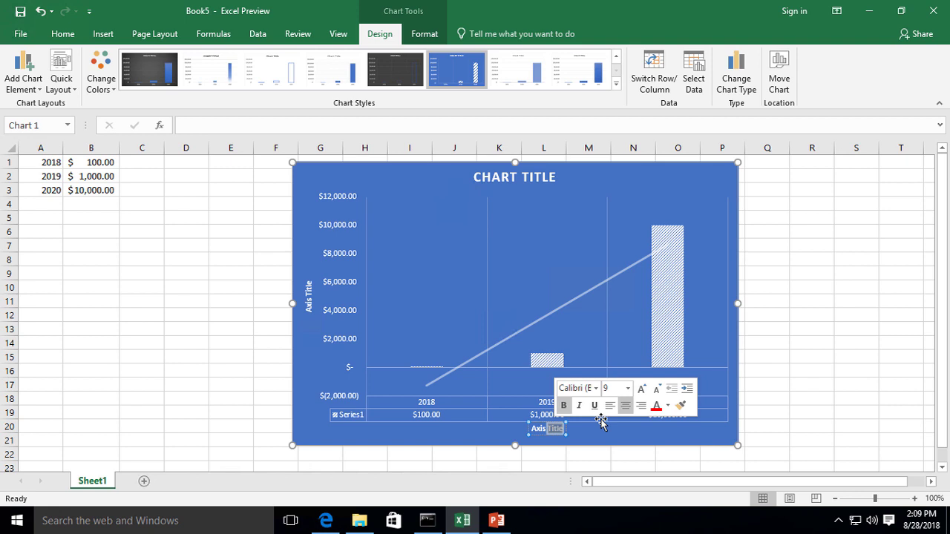
key("BackSpace")
key("BackSpace")
key("BackSpace")
key("BackSpace")
key("BackSpace")
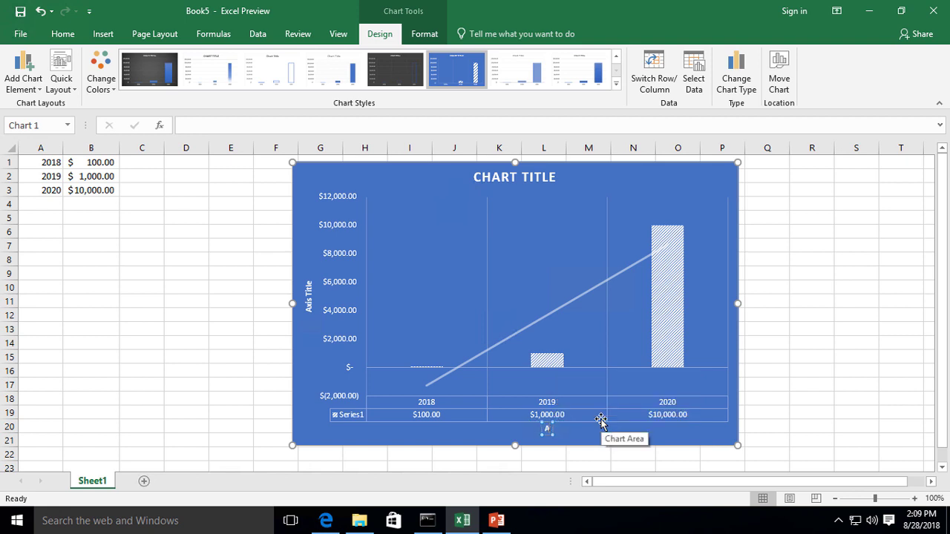
key("BackSpace")
type("Years")
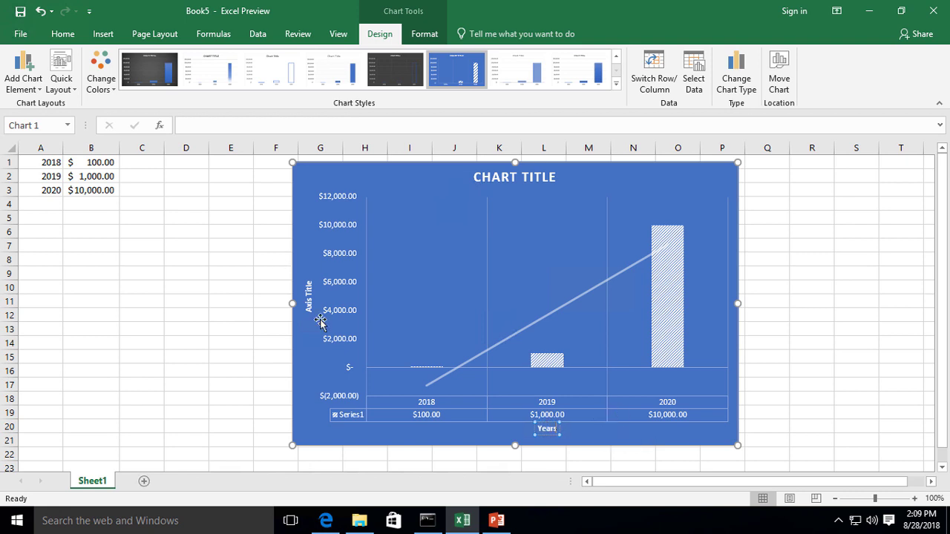
Replace the text of the chart's vertical axis title with "Dollars".
left_click(309, 296)
double_click(309, 286)
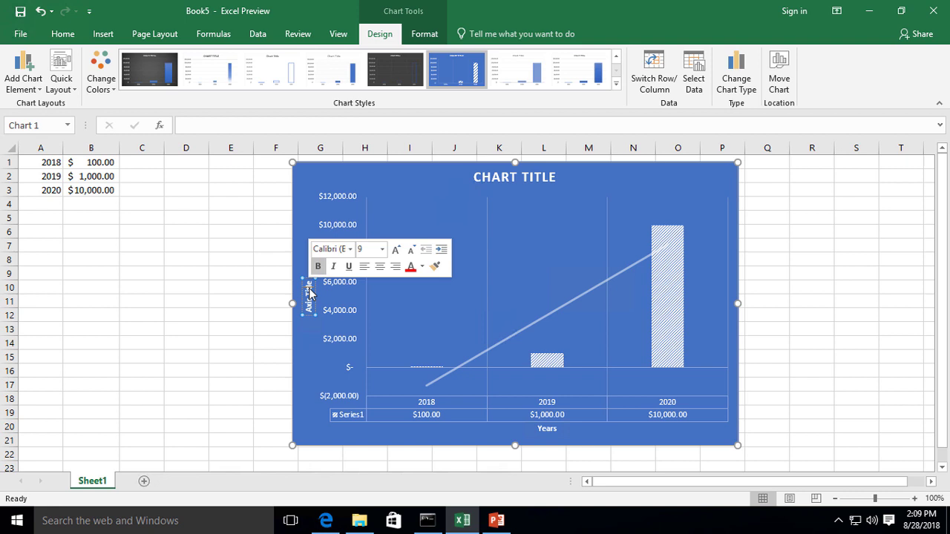
key("BackSpace")
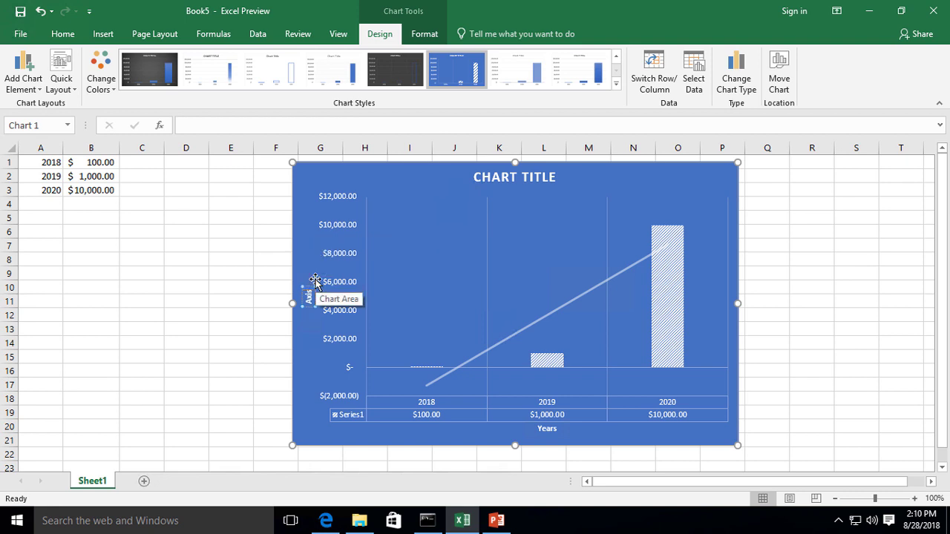
key("BackSpace")
key("BackSpace")
key("BackSpace")
key("BackSpace")
type("Dollars")
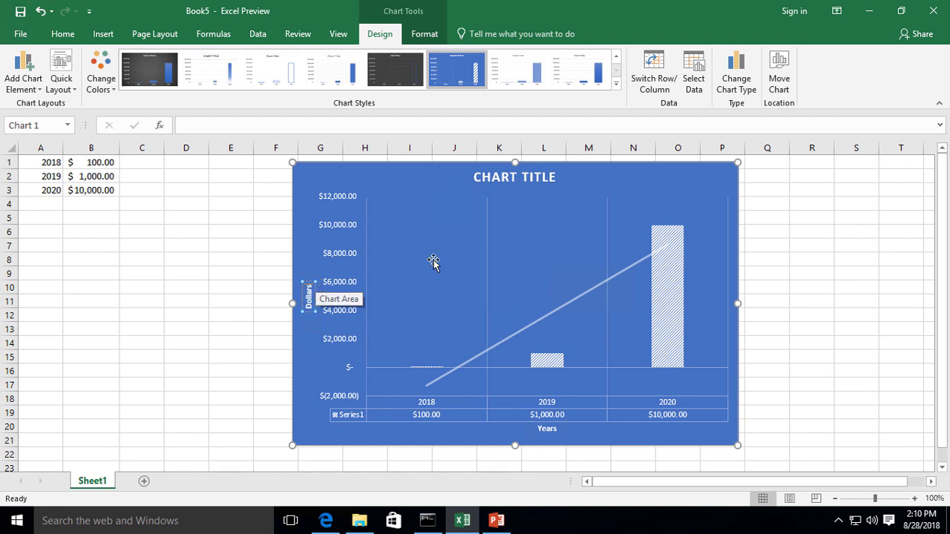
Replace the placeholder chart title with "SALES".
left_click(545, 177)
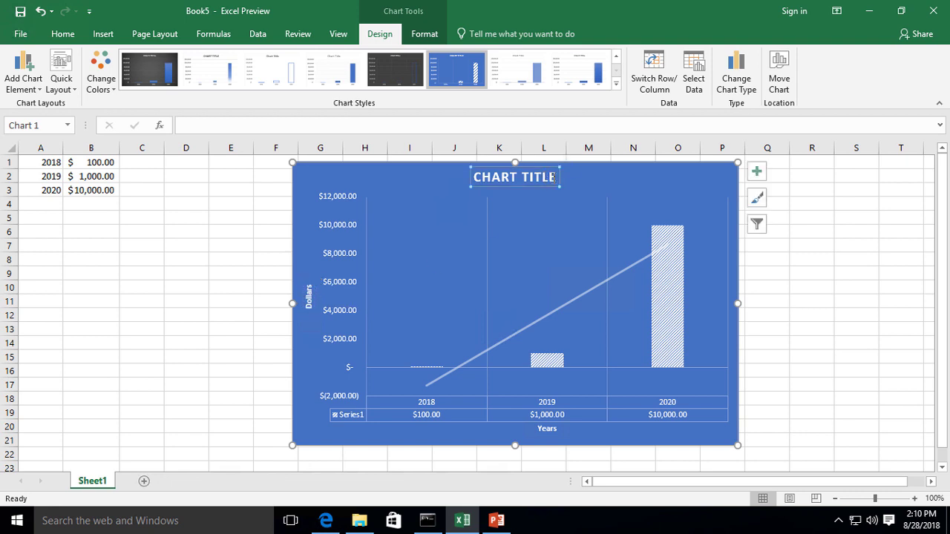
left_click_drag(553, 177, 457, 178)
type("SAL")
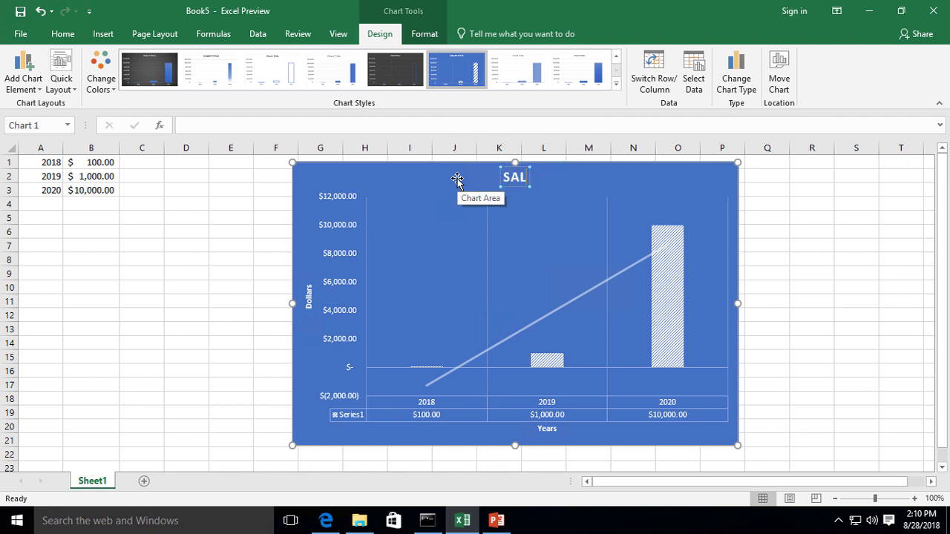
type("ES")
left_click(457, 179)
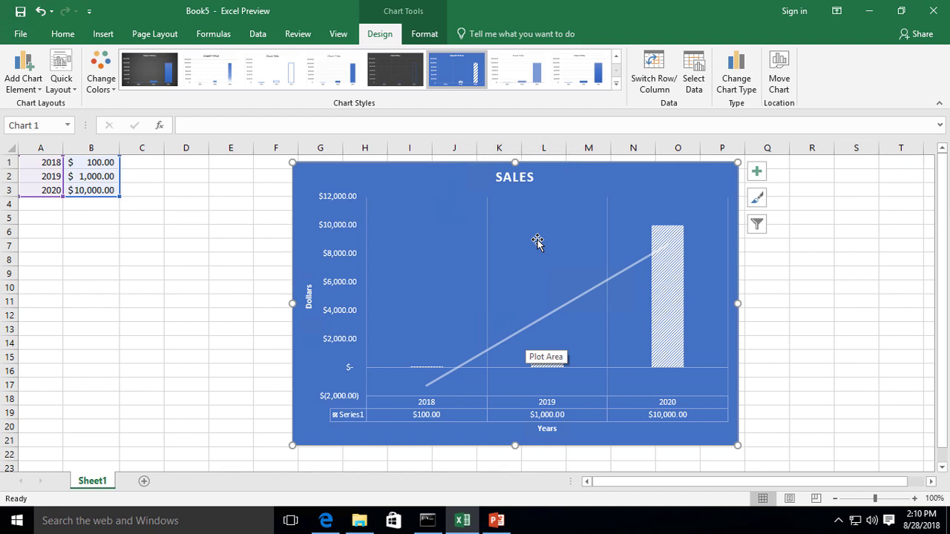
Copy the whole finished sales chart from the worksheet.
key("alt")
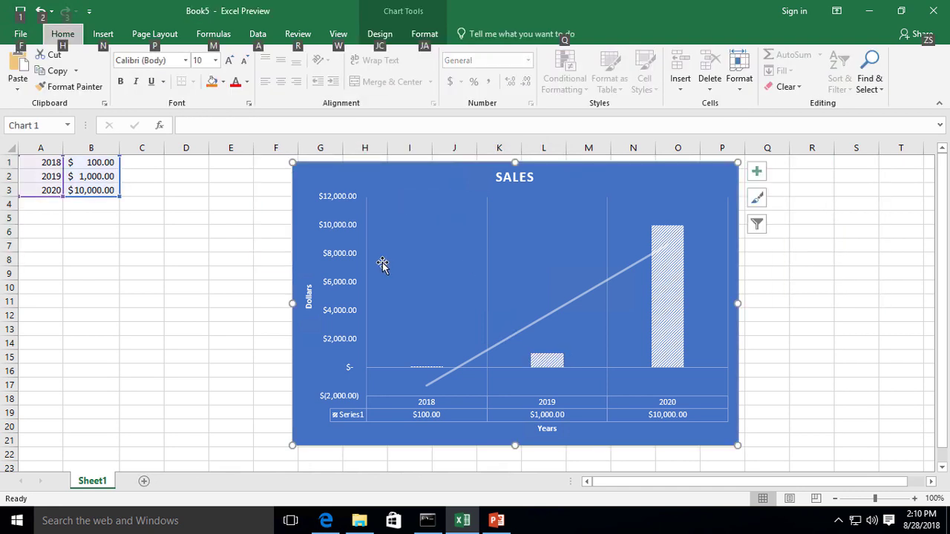
left_click(240, 234)
left_click(387, 182)
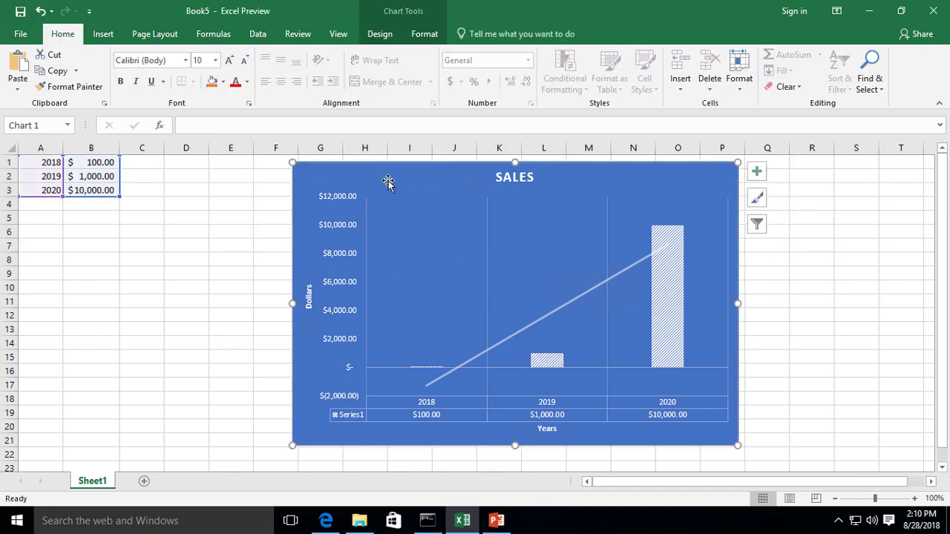
right_click(387, 182)
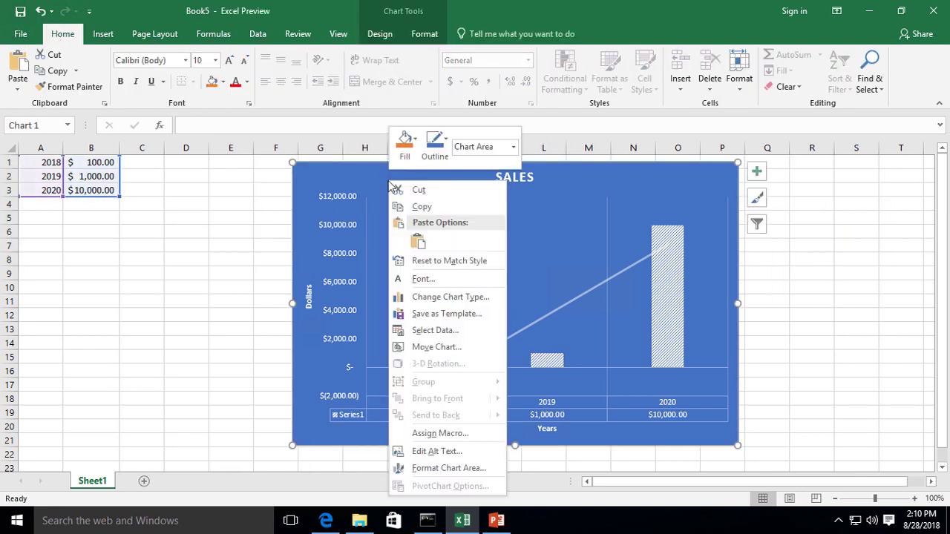
left_click(419, 208)
Switch to PowerPoint and create a new blank presentation.
left_click(497, 520)
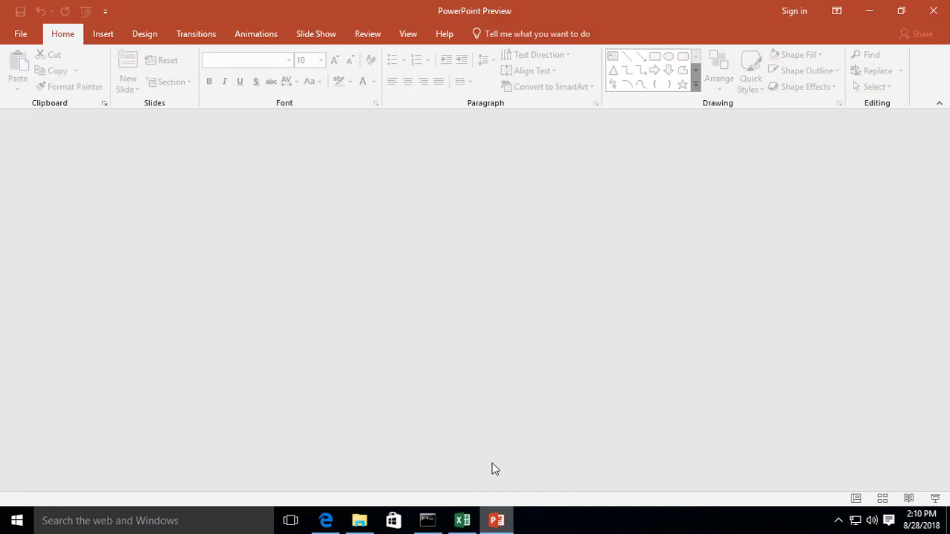
left_click(15, 35)
left_click(36, 89)
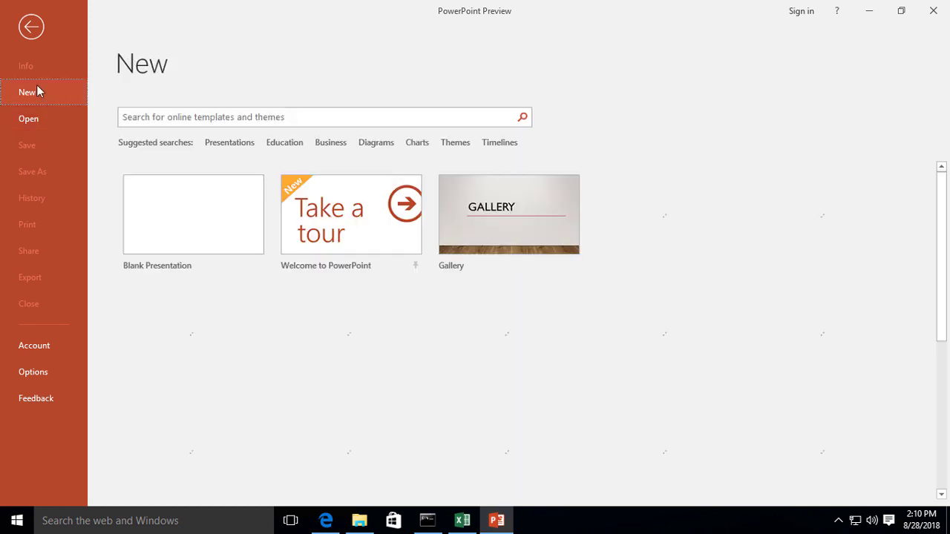
left_click(193, 213)
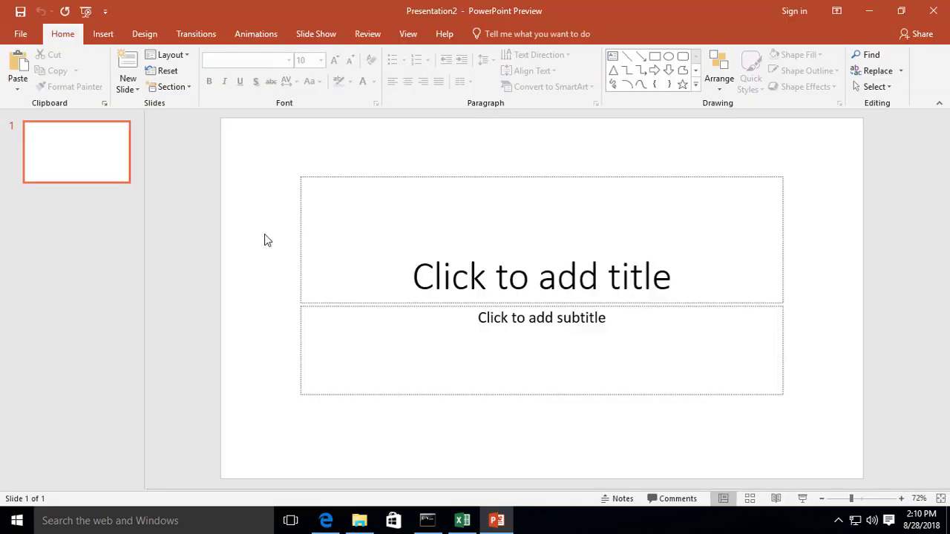
Paste the copied chart onto the first slide, then move and enlarge it to cover most of the slide.
left_click(414, 208)
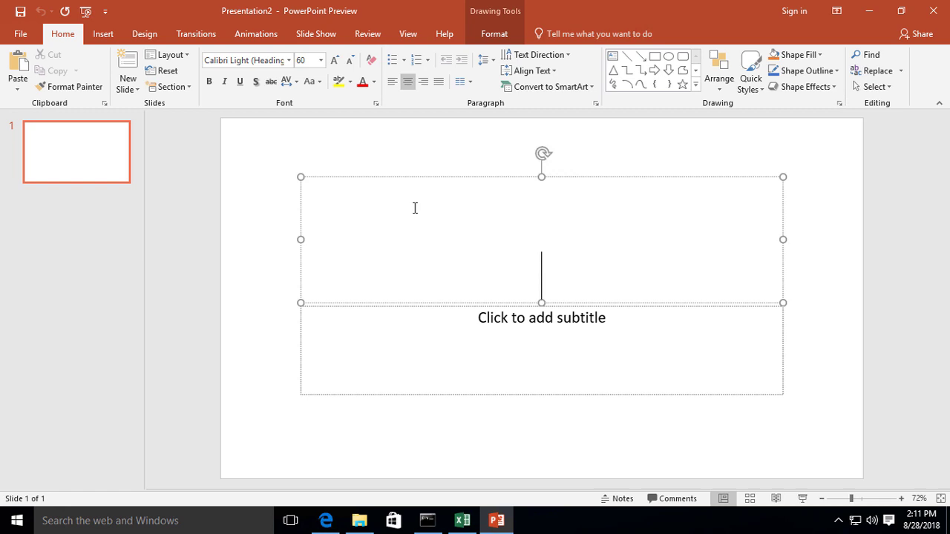
key("ctrl+v")
left_click_drag(381, 197, 256, 132)
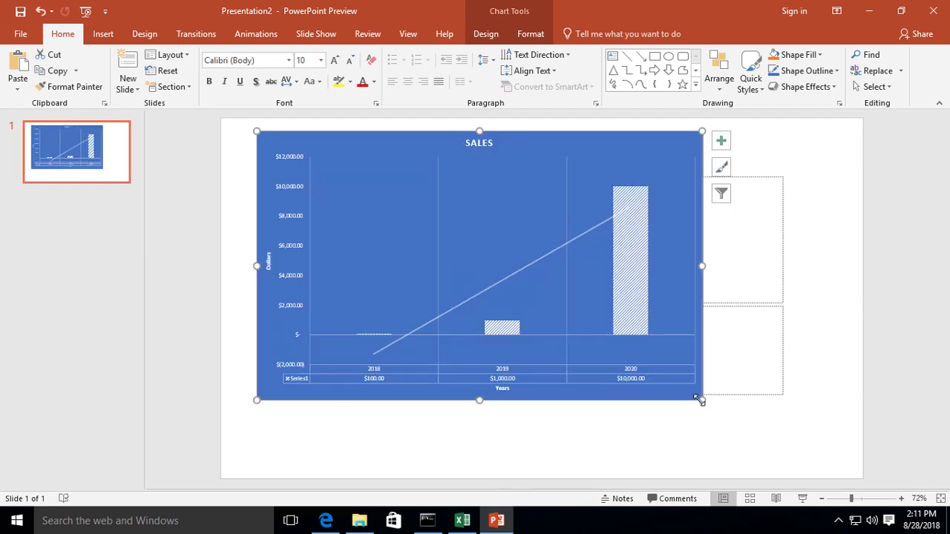
left_click_drag(702, 399, 834, 464)
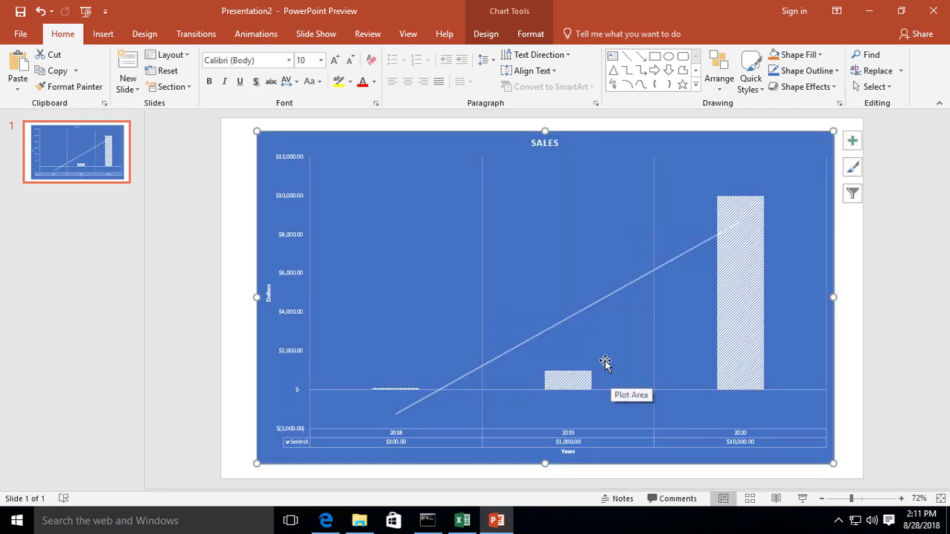
left_click(565, 350)
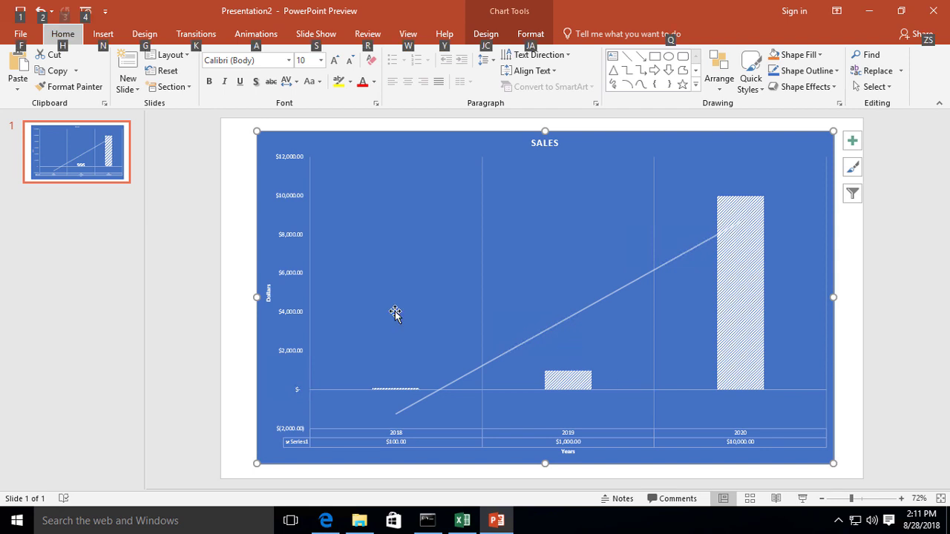
left_click(239, 274)
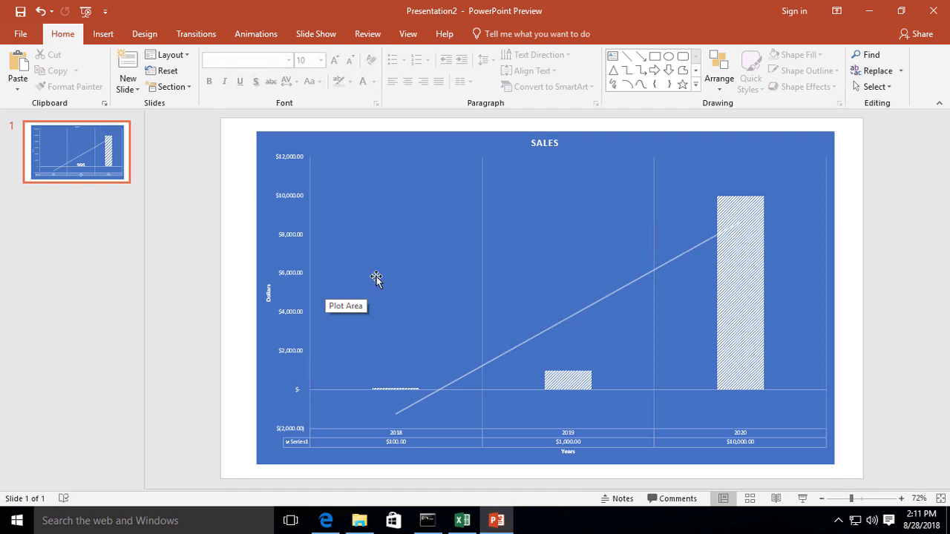
Preview shape fill and outline colors for the chart's plot area without applying any.
left_click(401, 267)
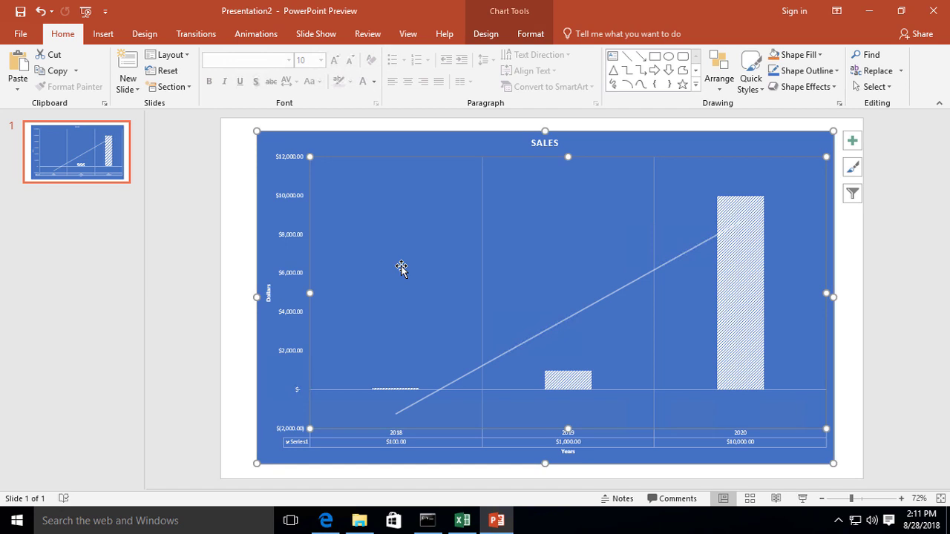
left_click(496, 38)
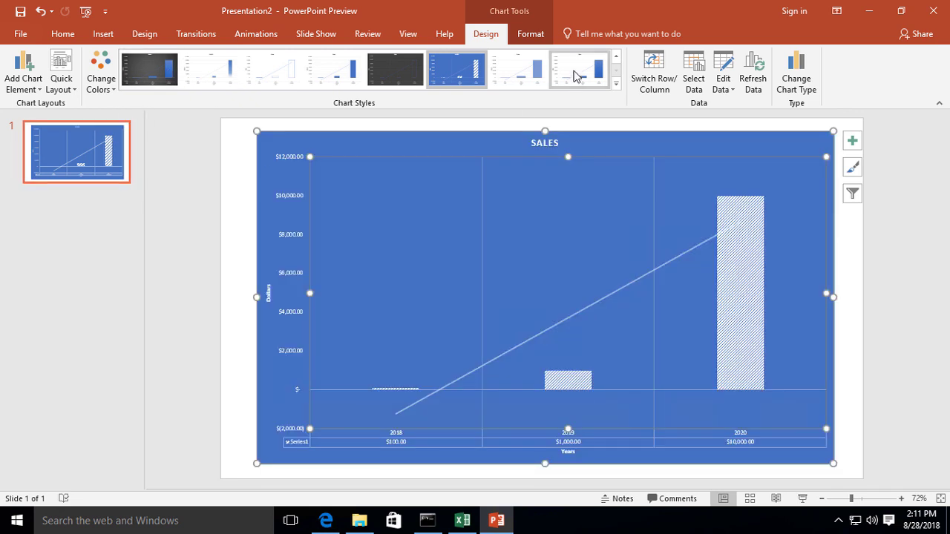
left_click(529, 34)
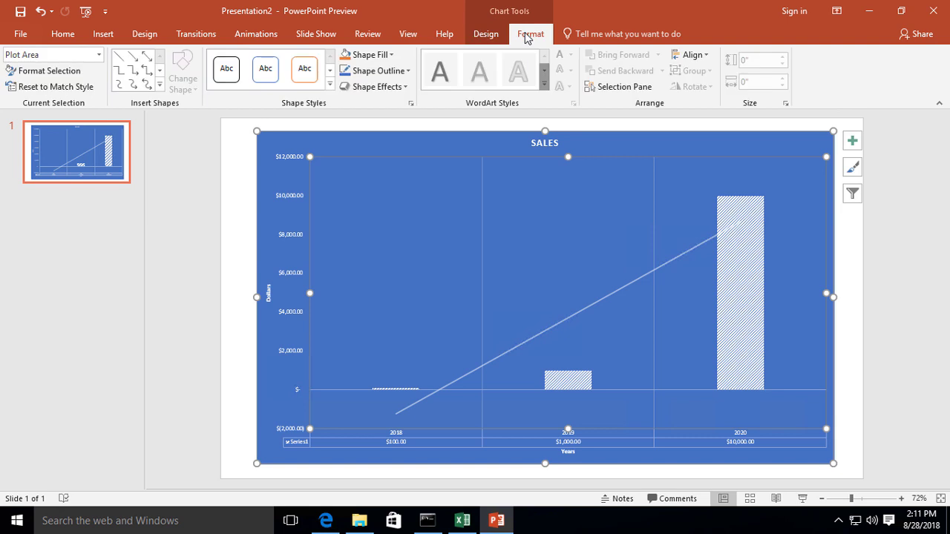
left_click(392, 57)
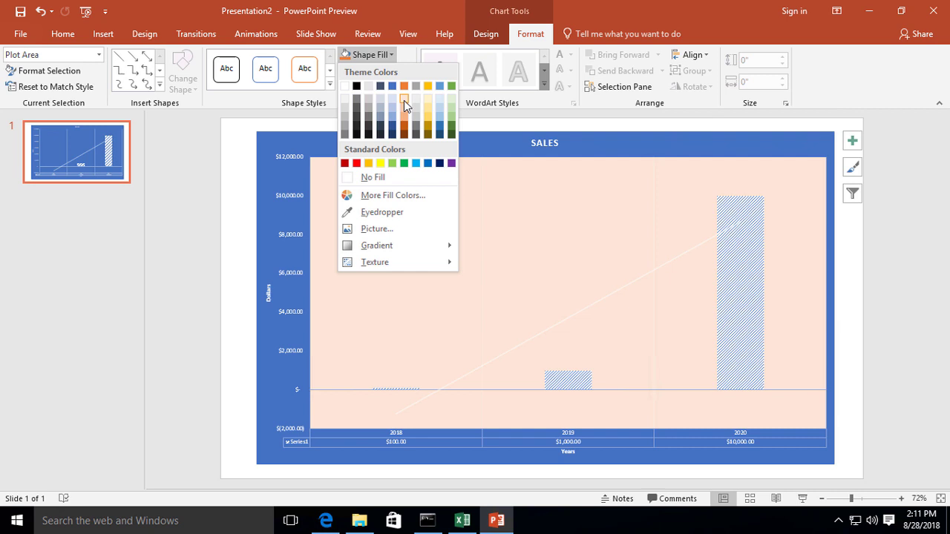
left_click(401, 18)
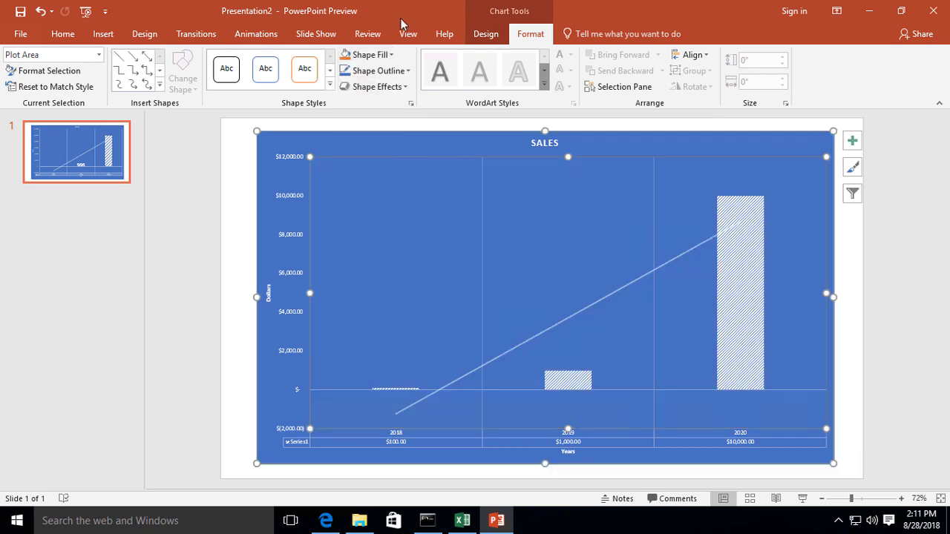
left_click(406, 71)
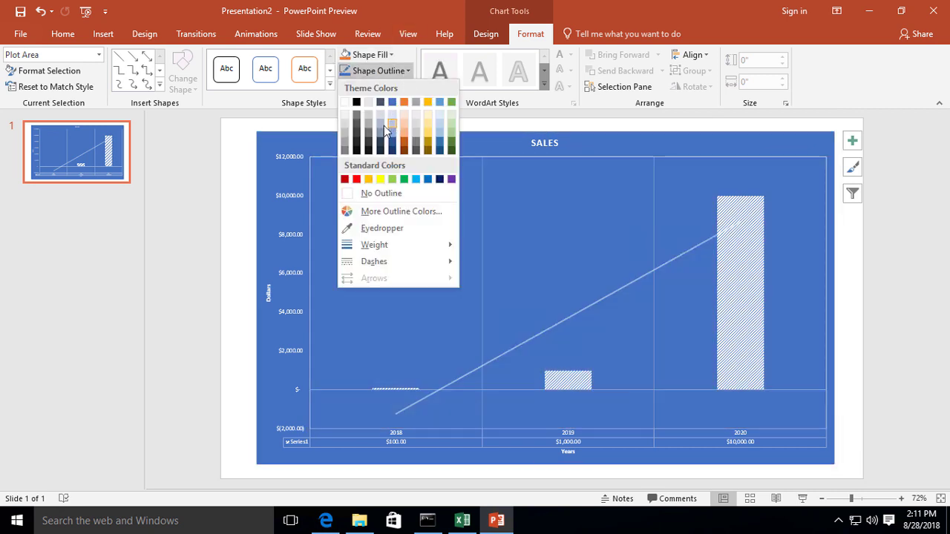
left_click(423, 11)
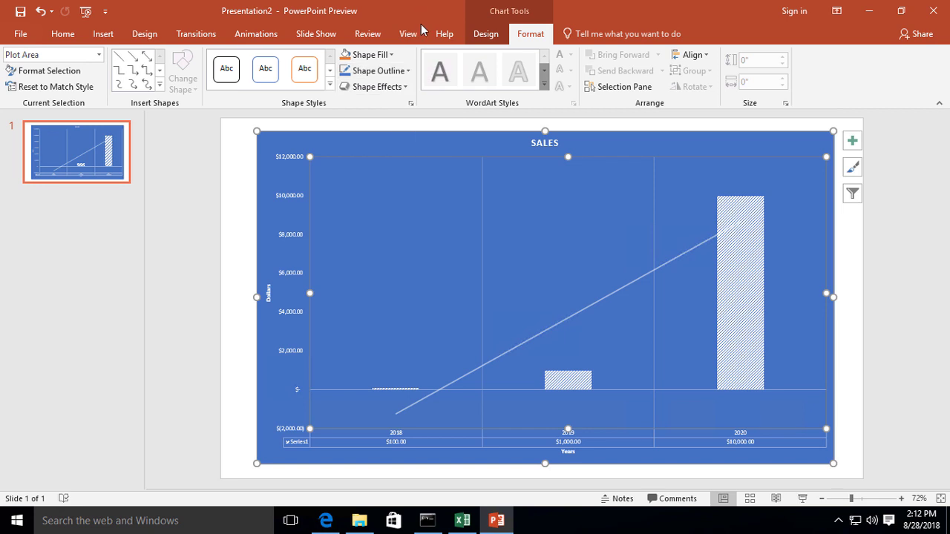
Apply the first outer shadow effect, cast toward the lower right, to the chart's plot area.
left_click(407, 86)
mouse_move(384, 148)
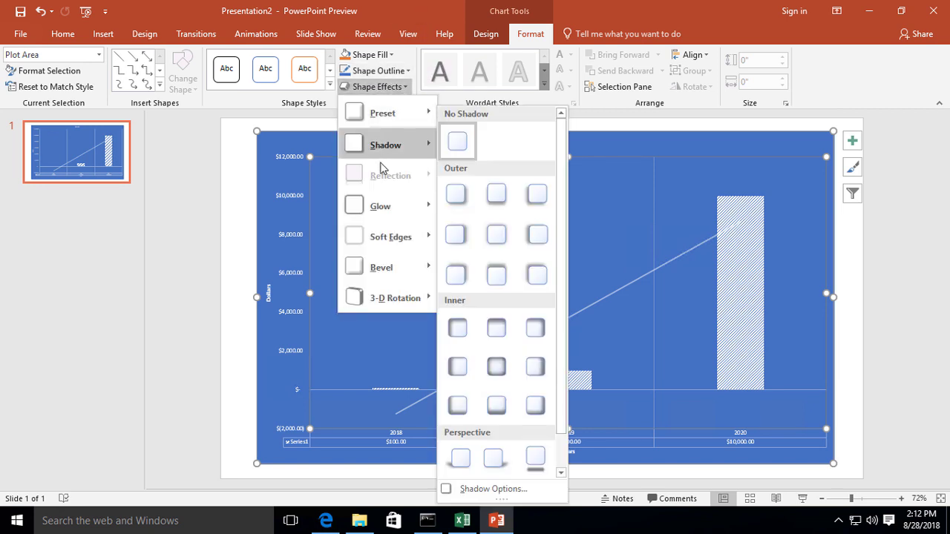
left_click(458, 194)
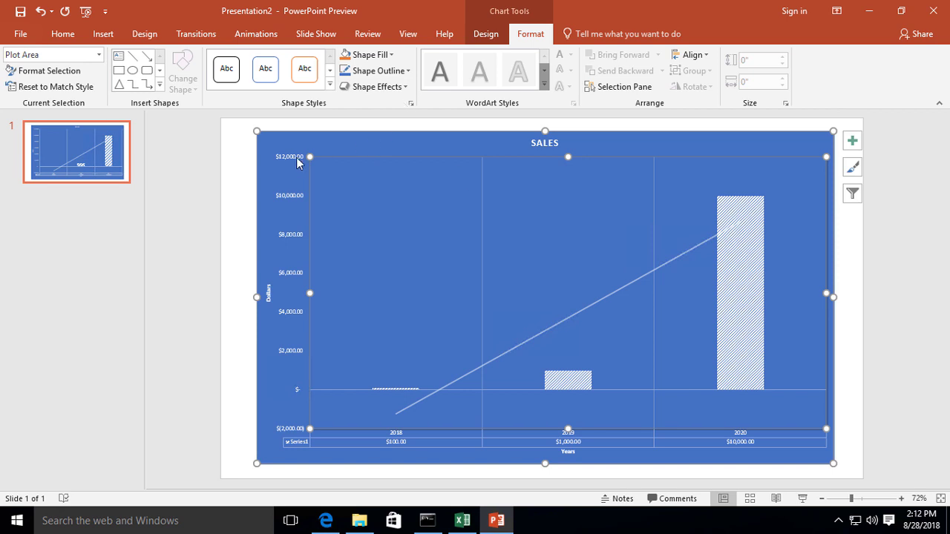
left_click(303, 124)
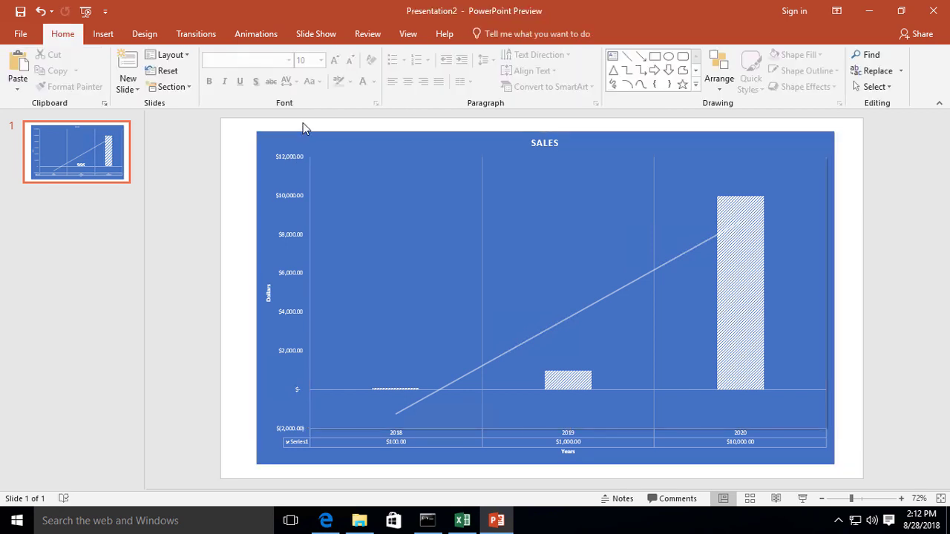
Apply the solid black theme shape style from the third row to the chart's plot area.
left_click(315, 167)
key("alt")
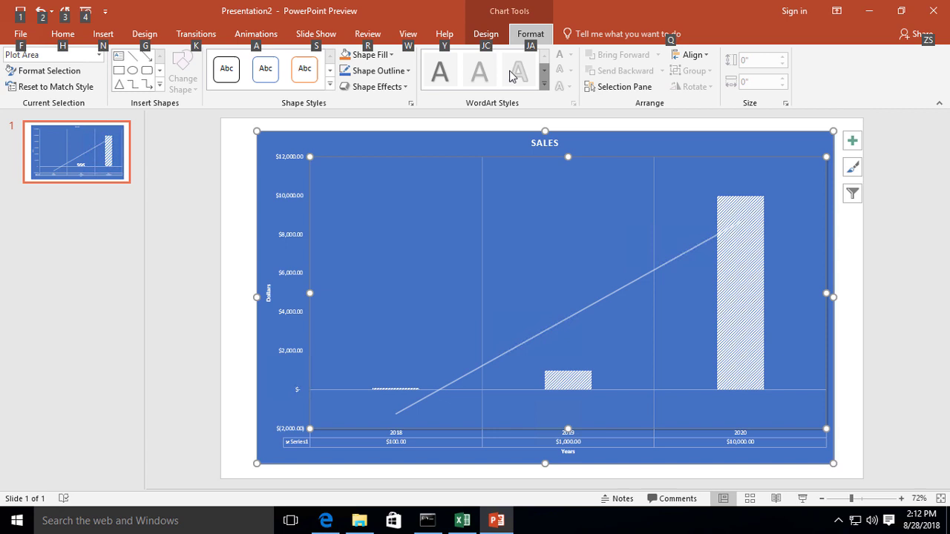
key("alt")
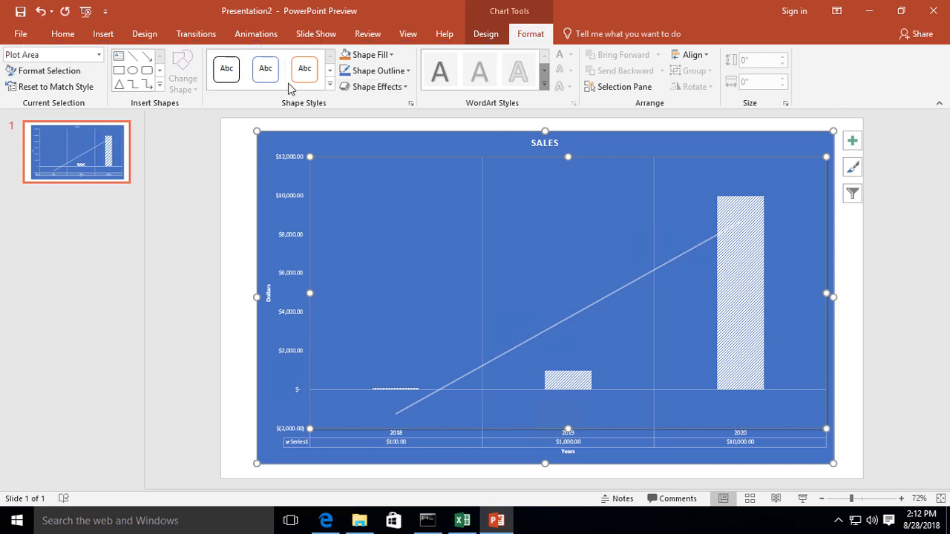
left_click(329, 86)
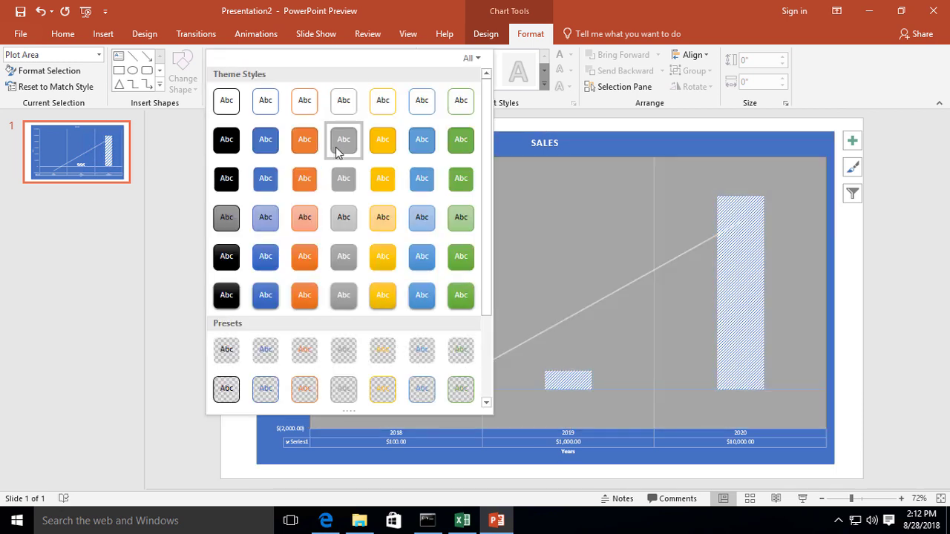
left_click(232, 180)
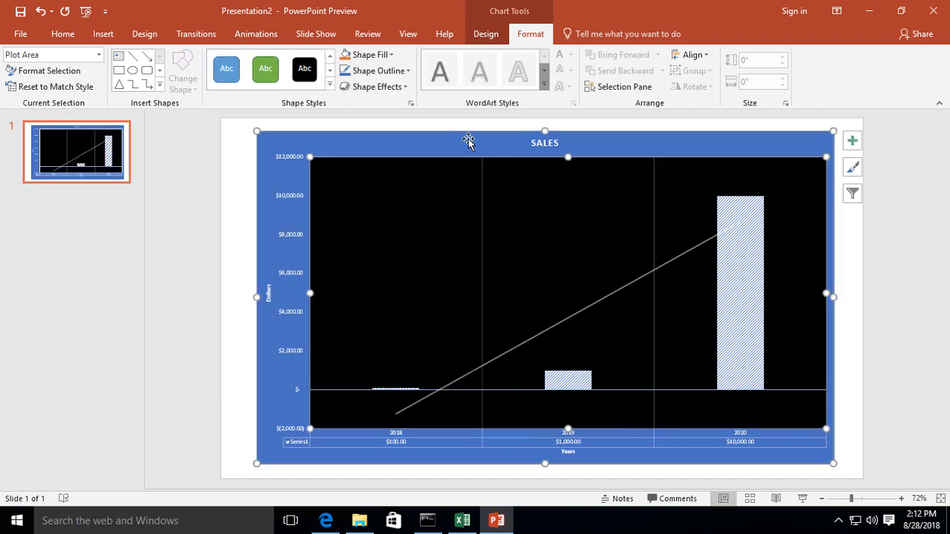
Play the slide show from the beginning to view the chart full screen, then exit the show.
left_click(306, 35)
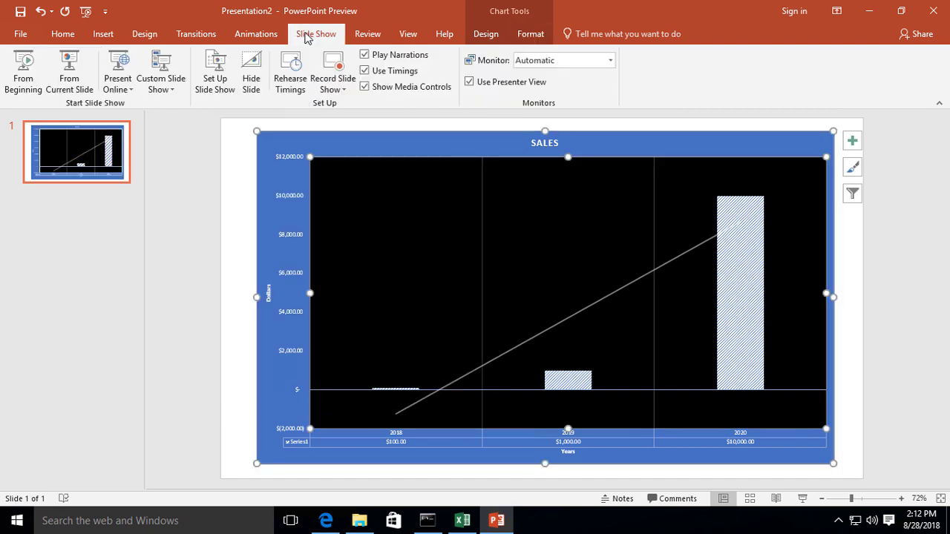
left_click(18, 74)
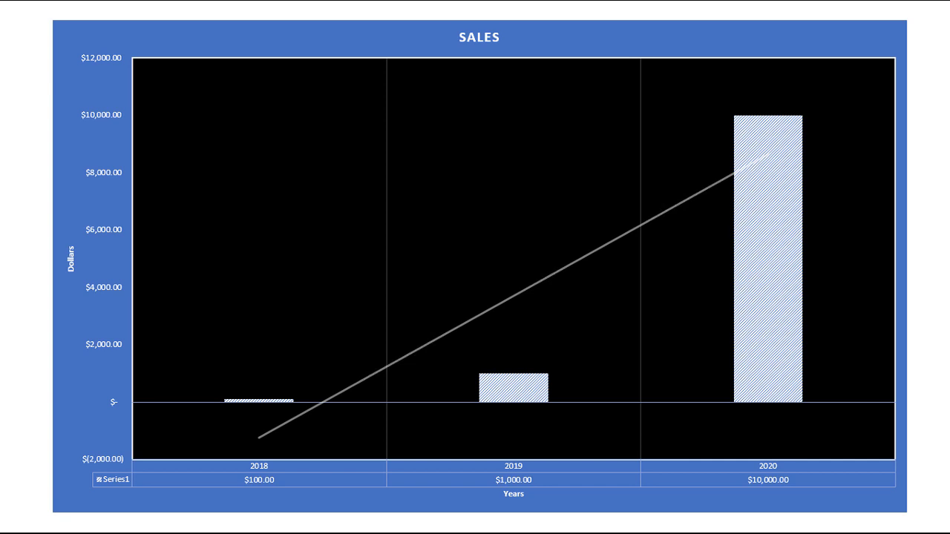
key("Escape")
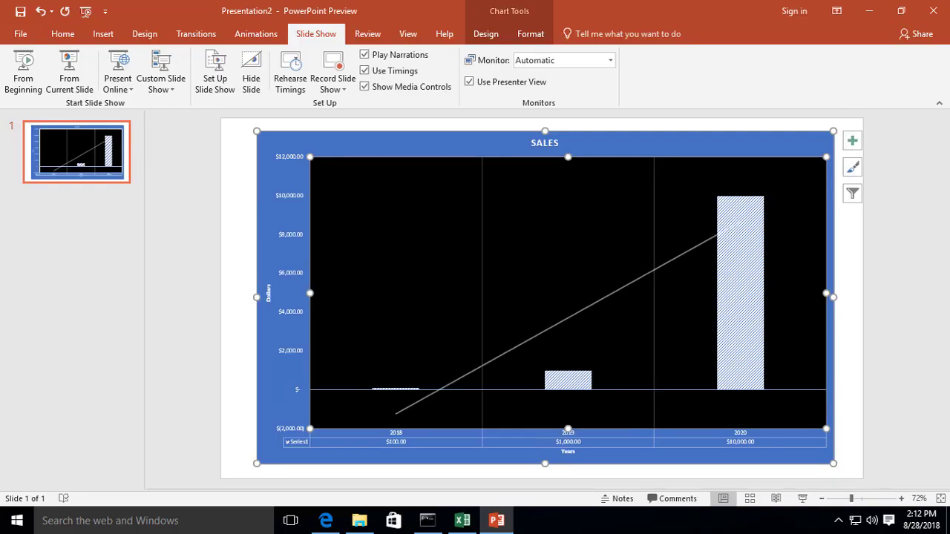
Switch to Excel and copy the whole SALES chart.
left_click(463, 522)
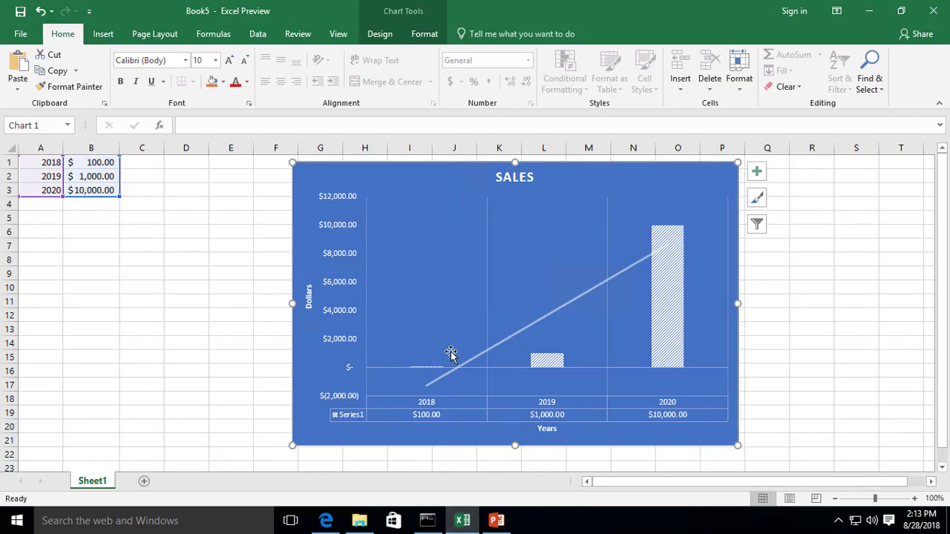
right_click(424, 176)
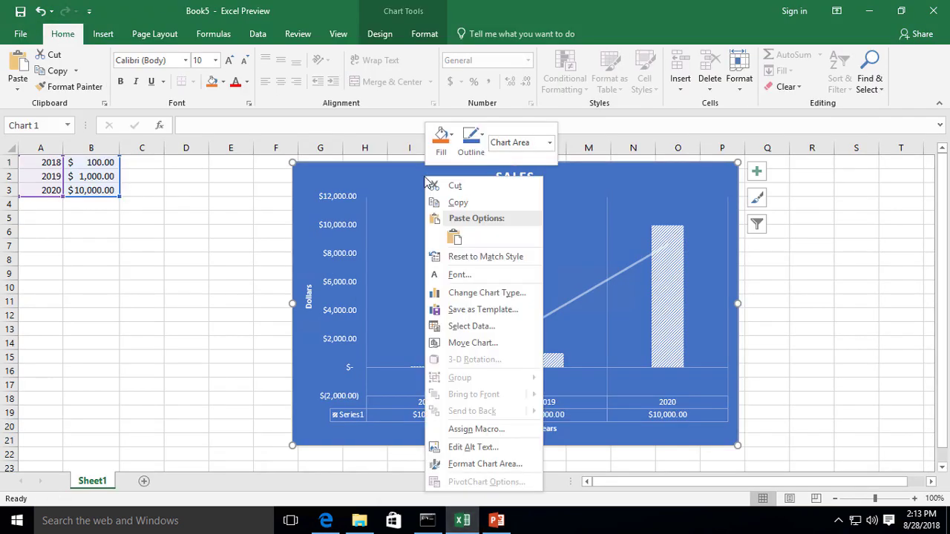
left_click(456, 202)
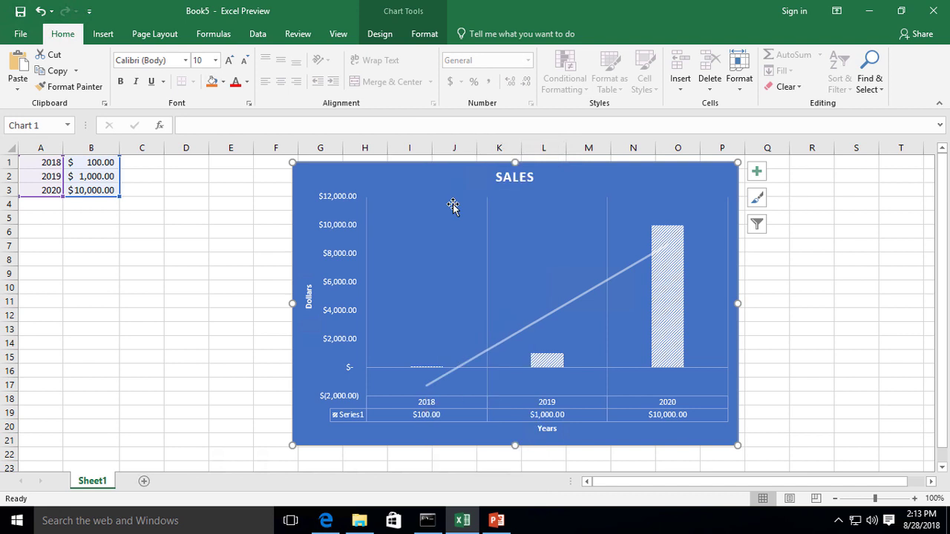
Review the file types offered for saving the workbook to the Desktop, then cancel without saving.
left_click(27, 36)
left_click(40, 166)
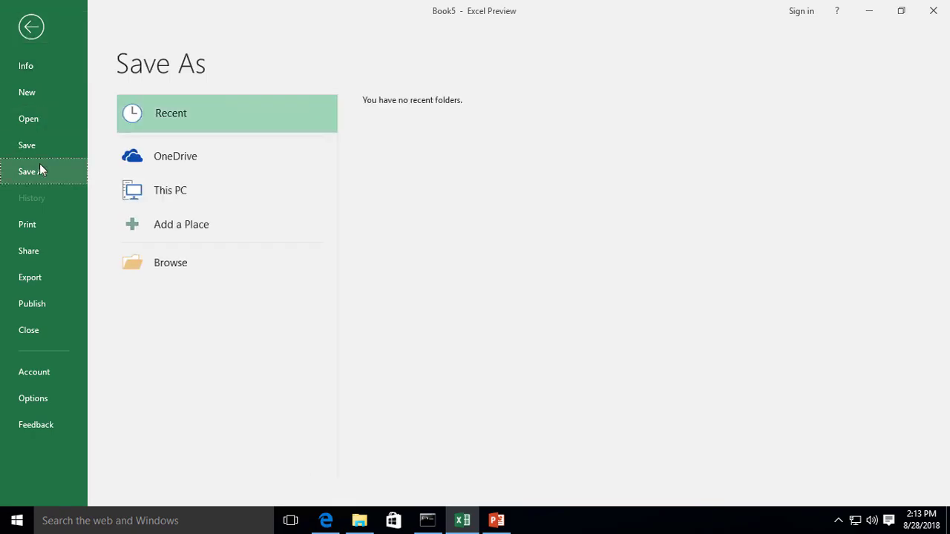
left_click(265, 195)
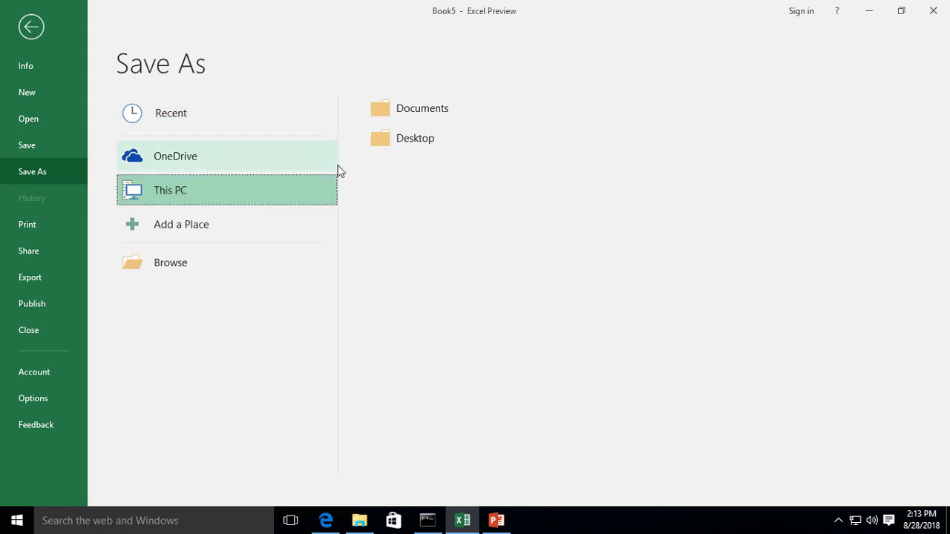
left_click(401, 141)
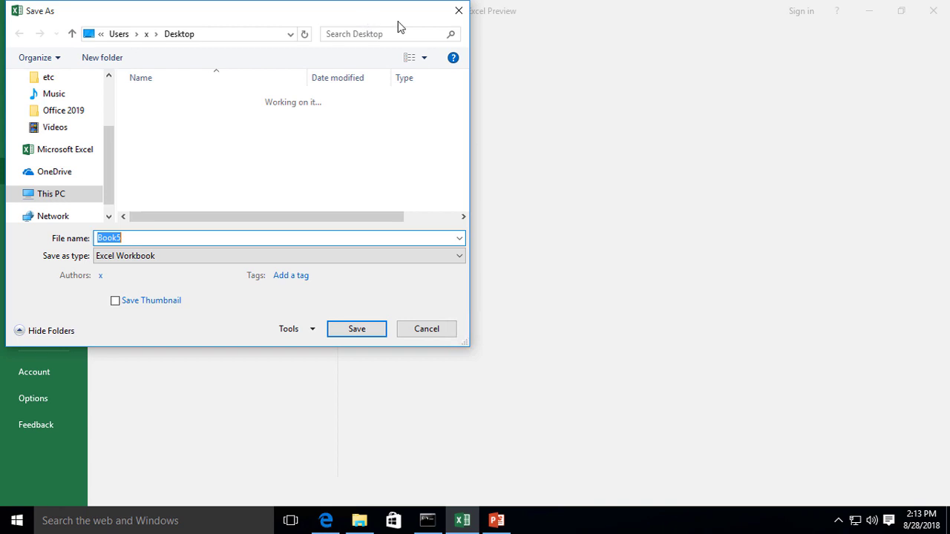
left_click_drag(396, 28, 576, 59)
left_click(571, 300)
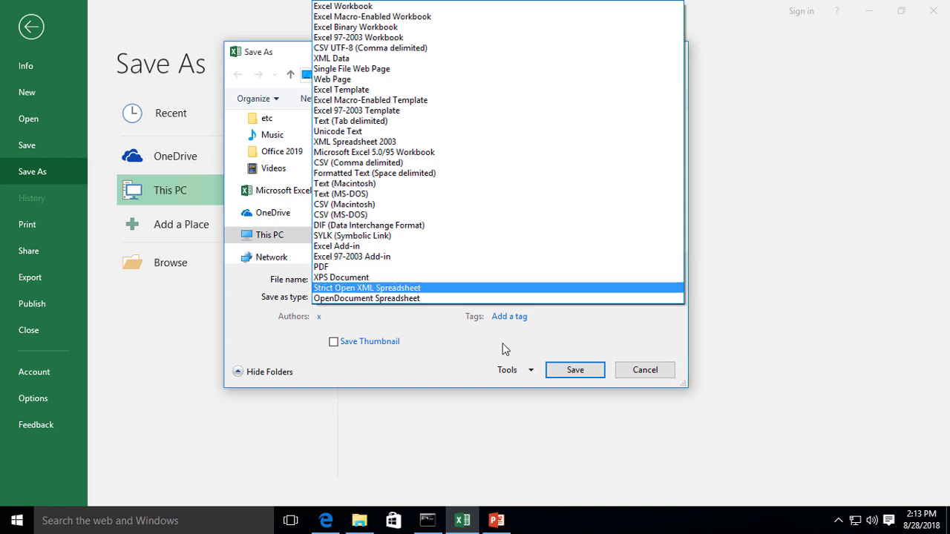
left_click(542, 336)
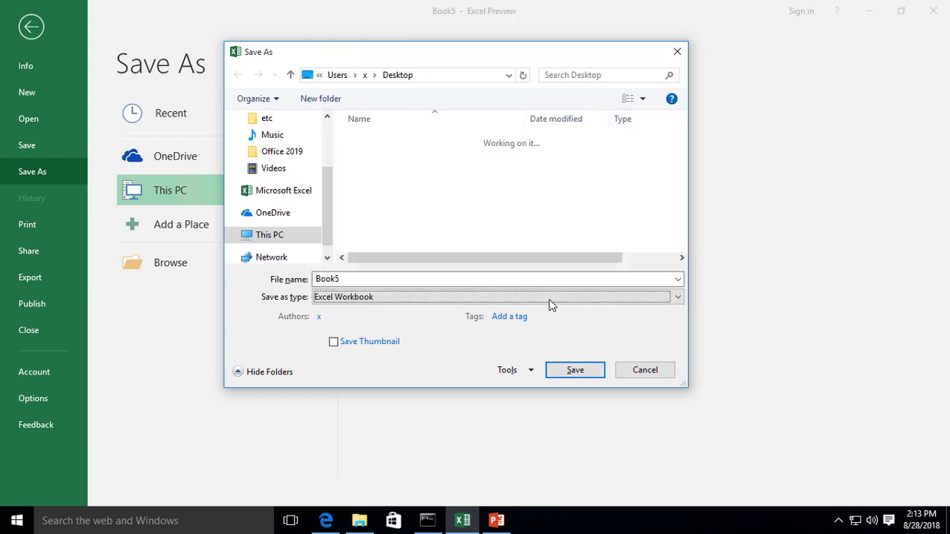
left_click(551, 305)
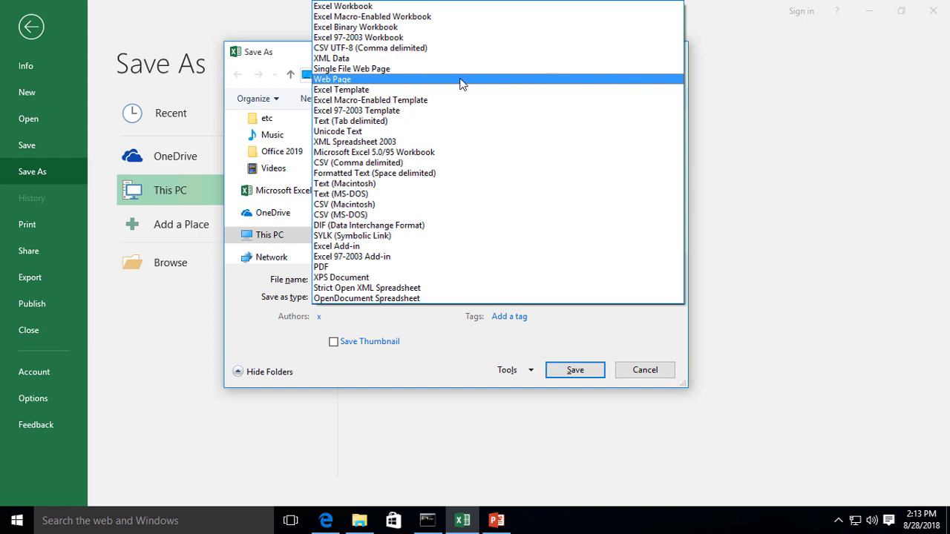
left_click(640, 377)
left_click(640, 377)
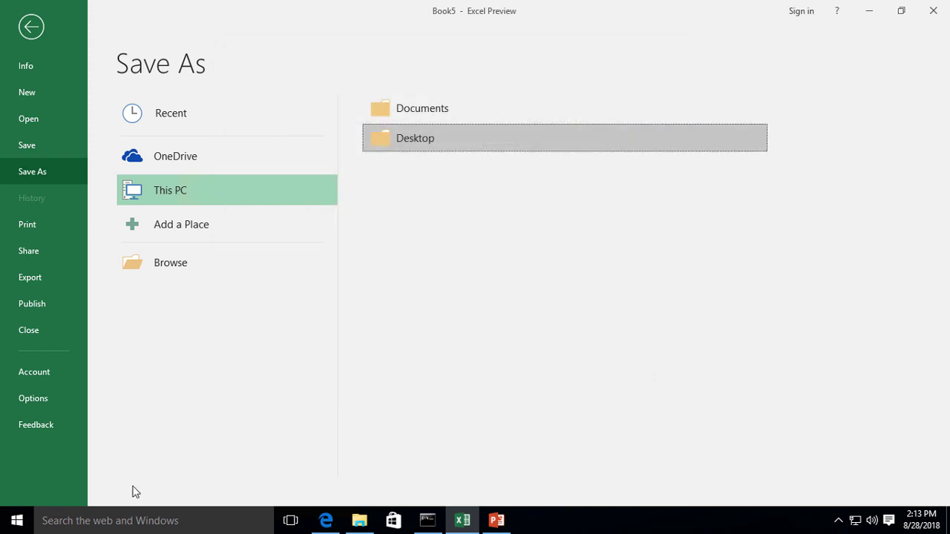
Open Paint from the Windows search and paste the copied chart onto the blank canvas.
left_click(100, 519)
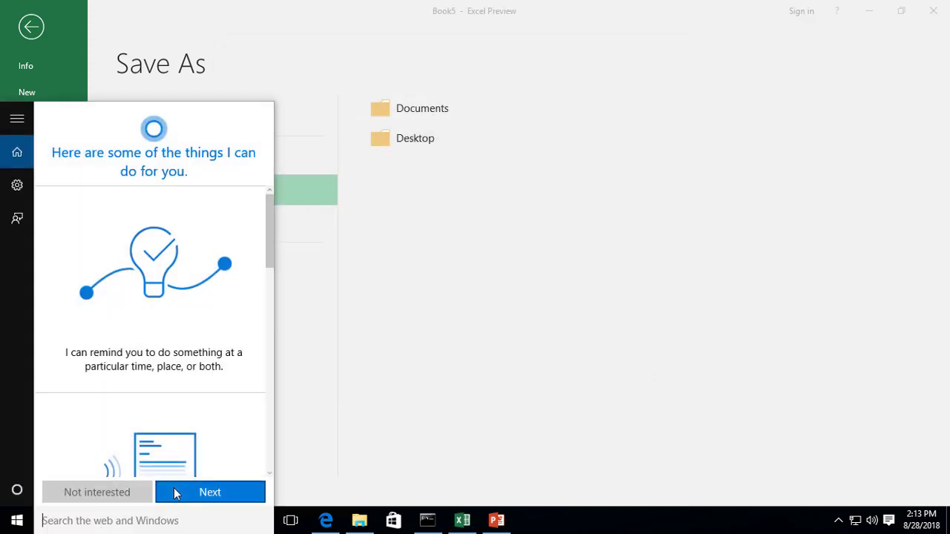
type("paint")
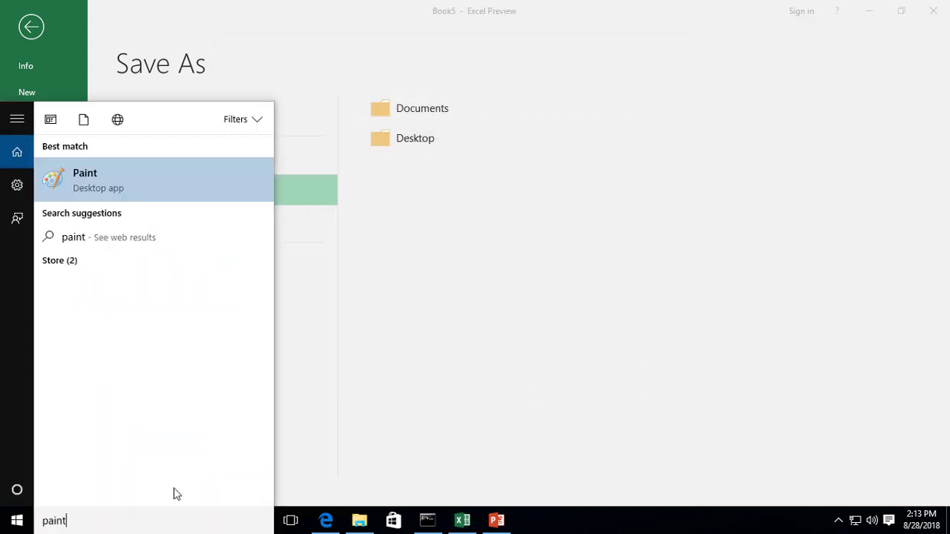
key("Return")
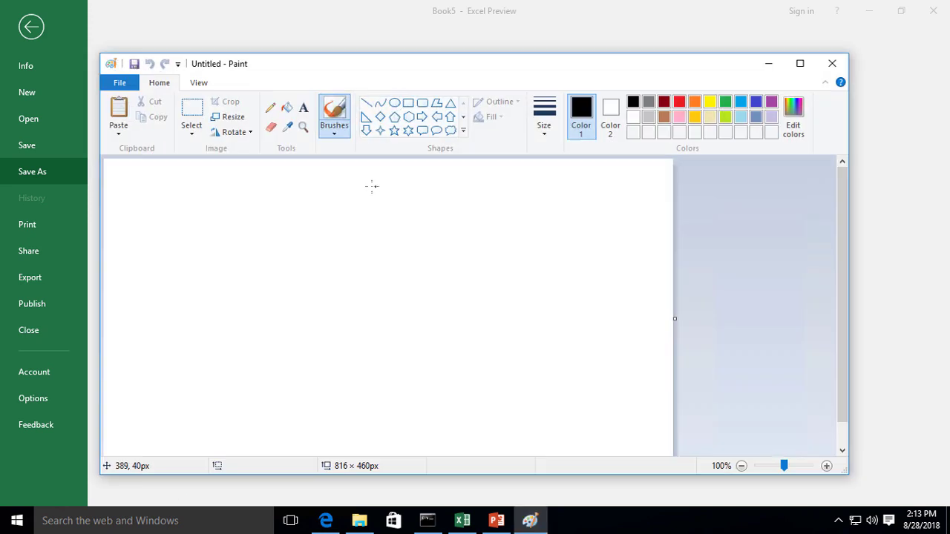
key("ctrl+v")
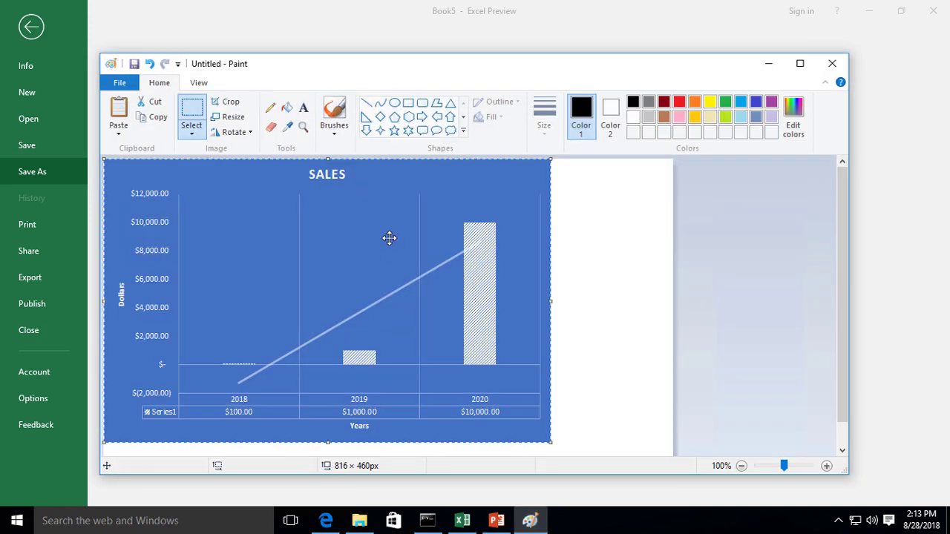
Save the pasted chart as a PNG picture named Untitled on the Desktop.
left_click(116, 86)
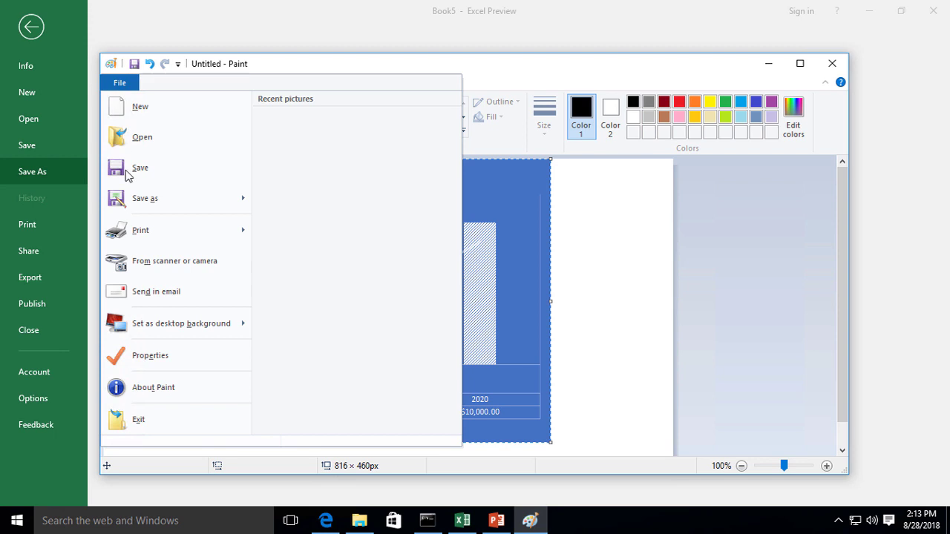
mouse_move(144, 210)
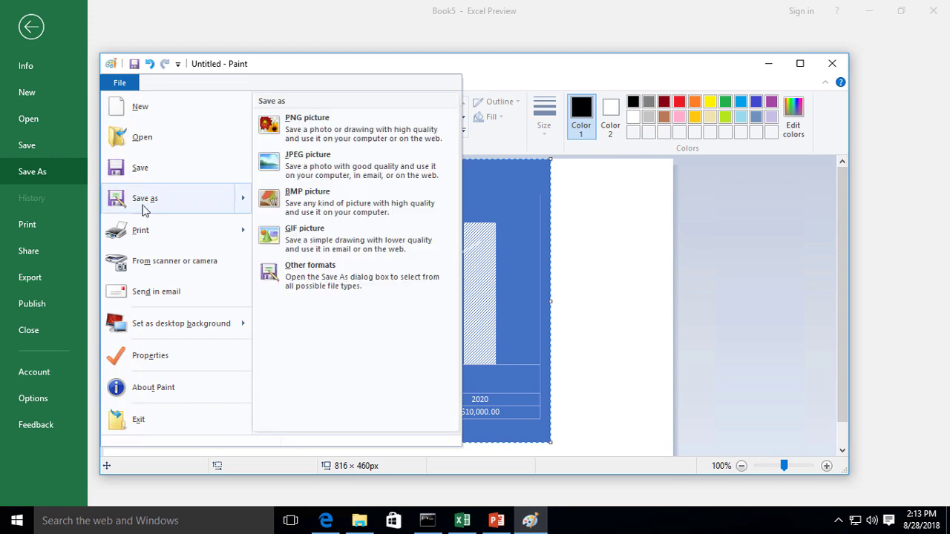
left_click(335, 123)
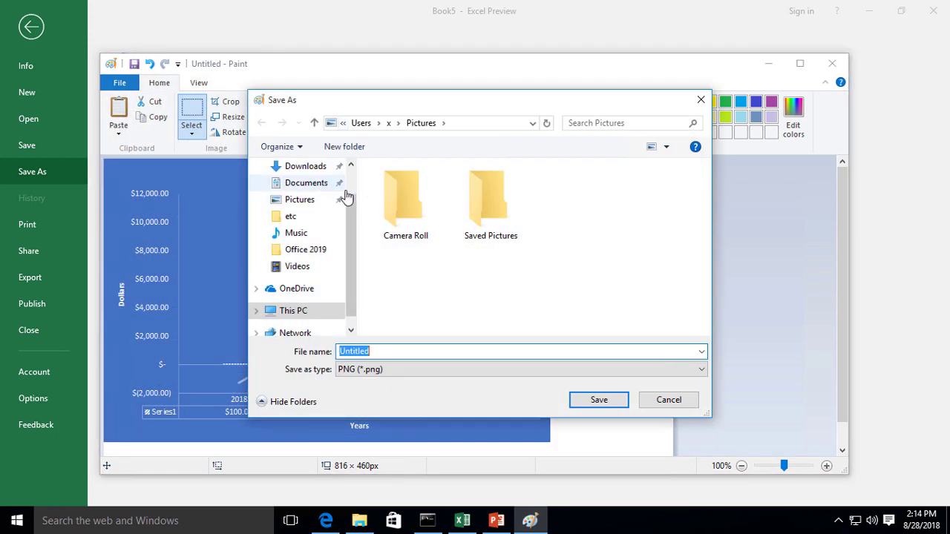
scroll(349, 190, "up", 1)
left_click(301, 188)
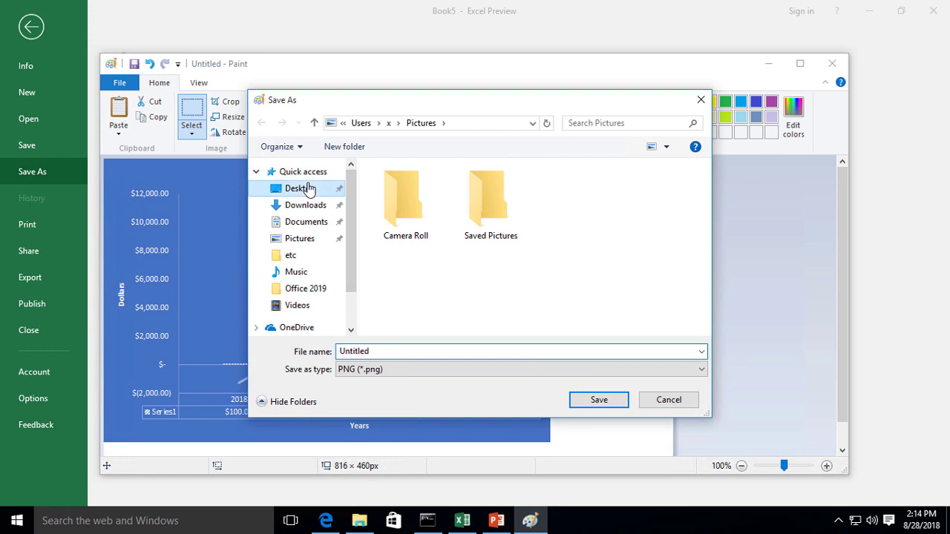
left_click(599, 401)
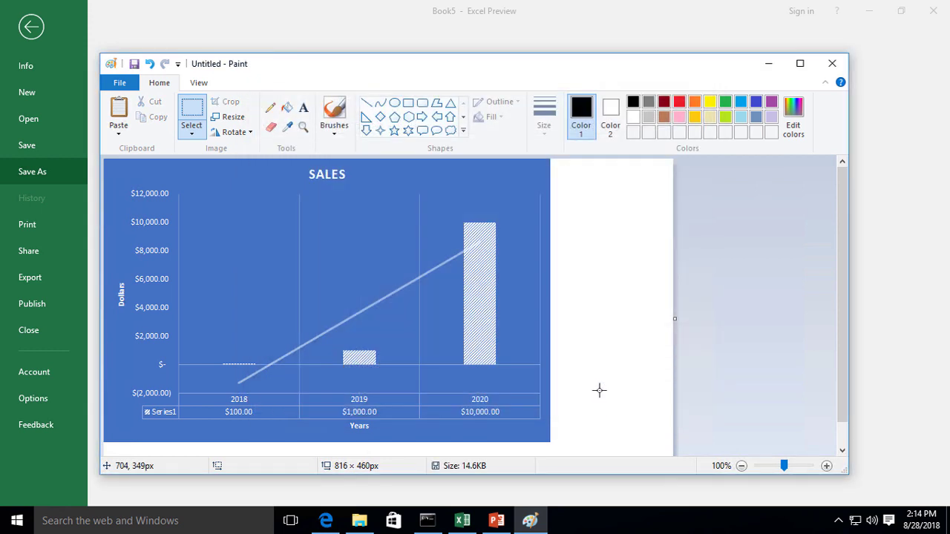
Close Paint and minimize the Excel and PowerPoint windows to show the desktop.
left_click(832, 63)
left_click(870, 17)
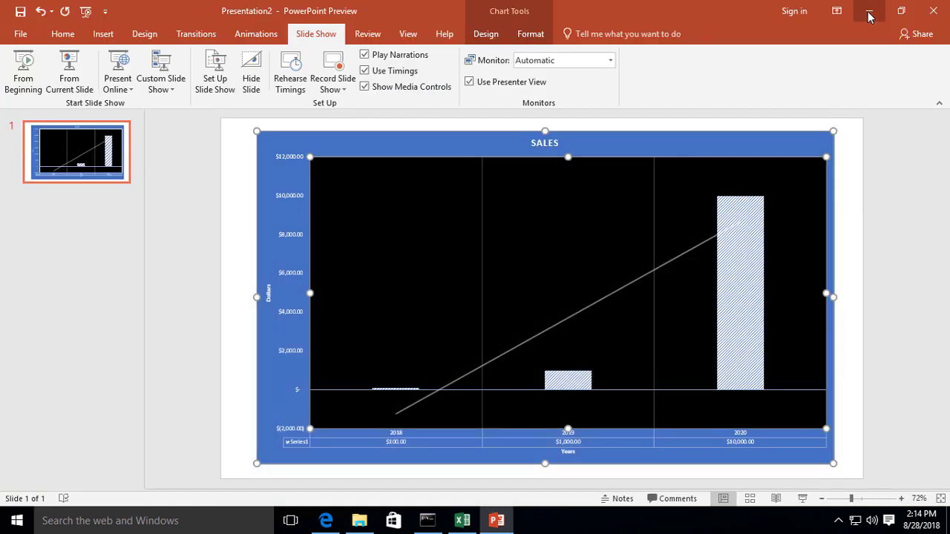
left_click(869, 12)
Open the Untitled picture from the desktop to view the saved chart image, then close the viewer.
right_click(36, 176)
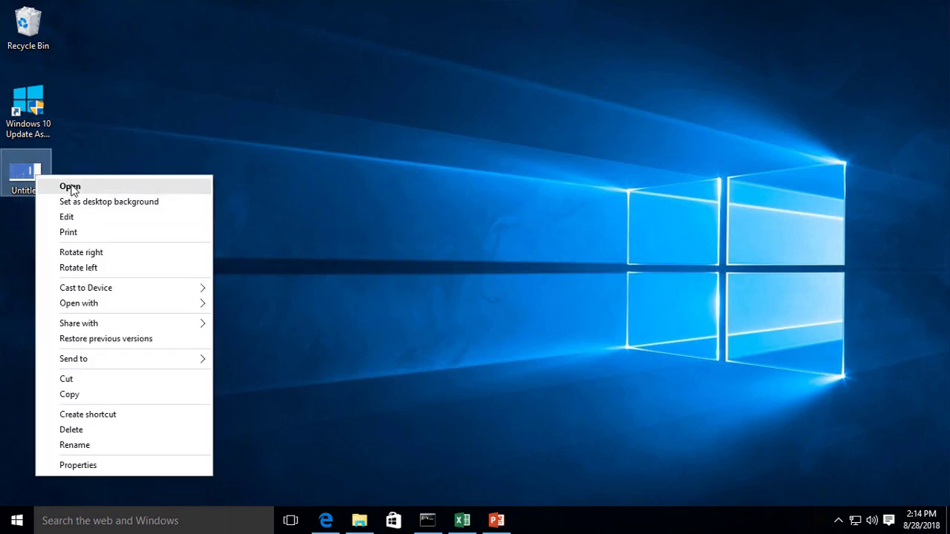
left_click(144, 187)
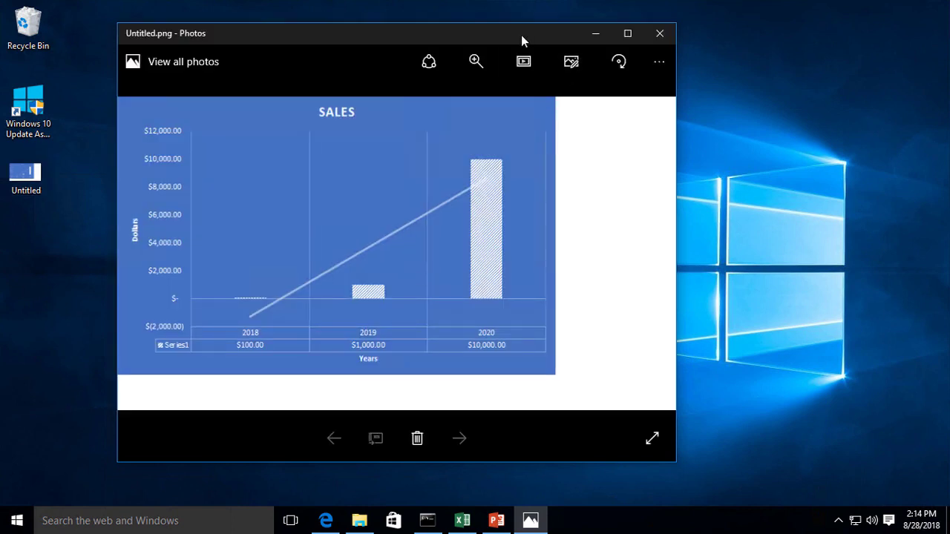
left_click_drag(521, 35, 651, 13)
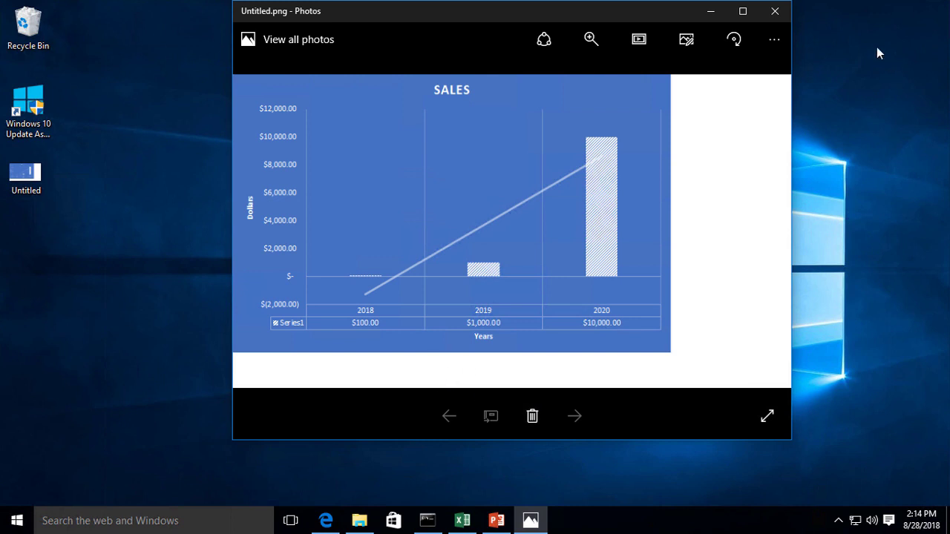
left_click(775, 11)
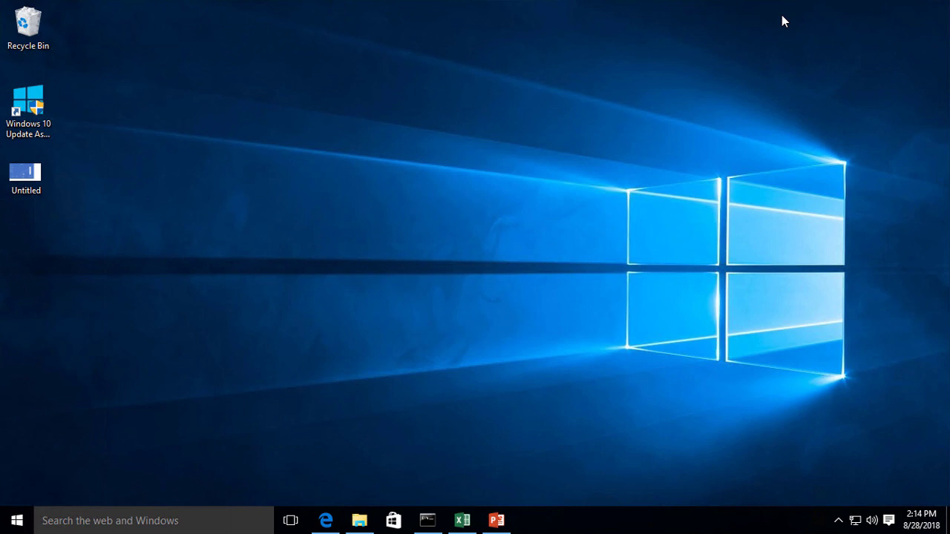
Switch back to Excel and leave the Save As page to return to the worksheet with the chart.
left_click(462, 520)
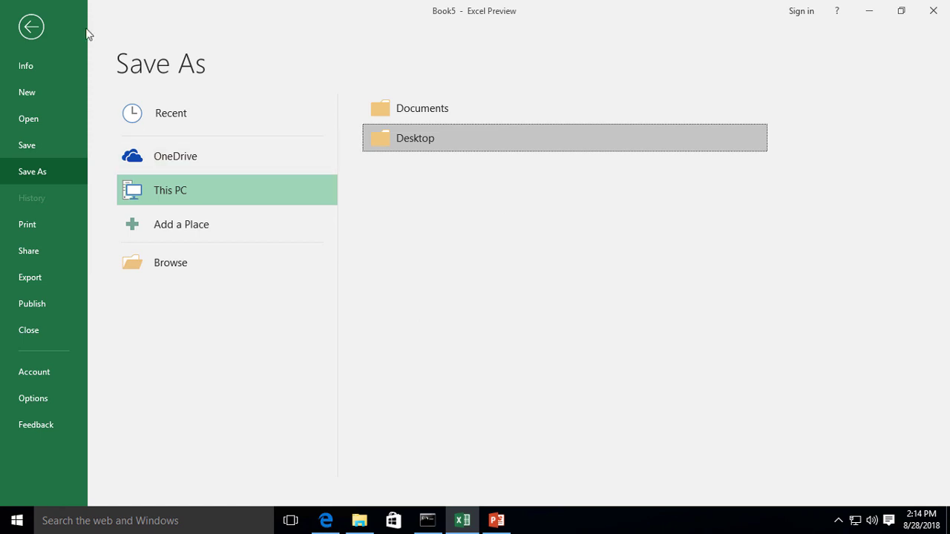
left_click(33, 27)
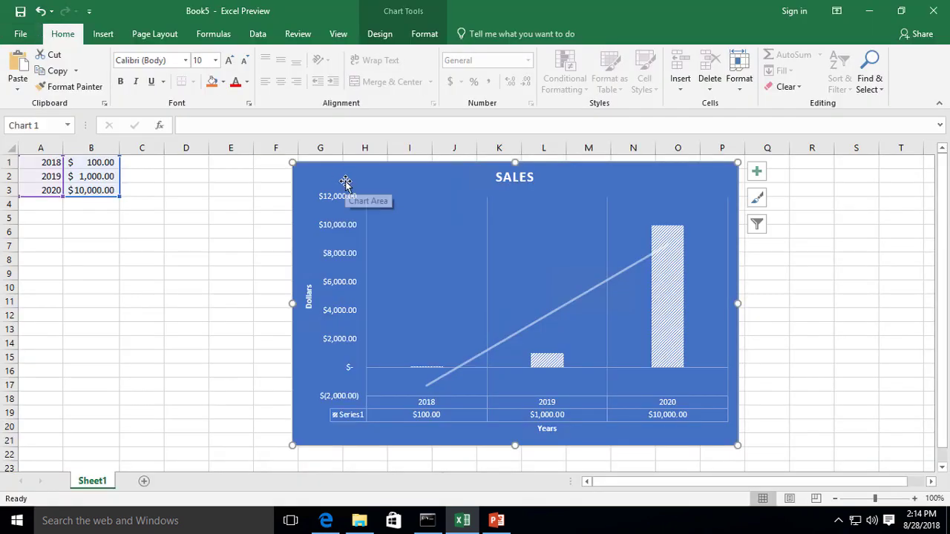